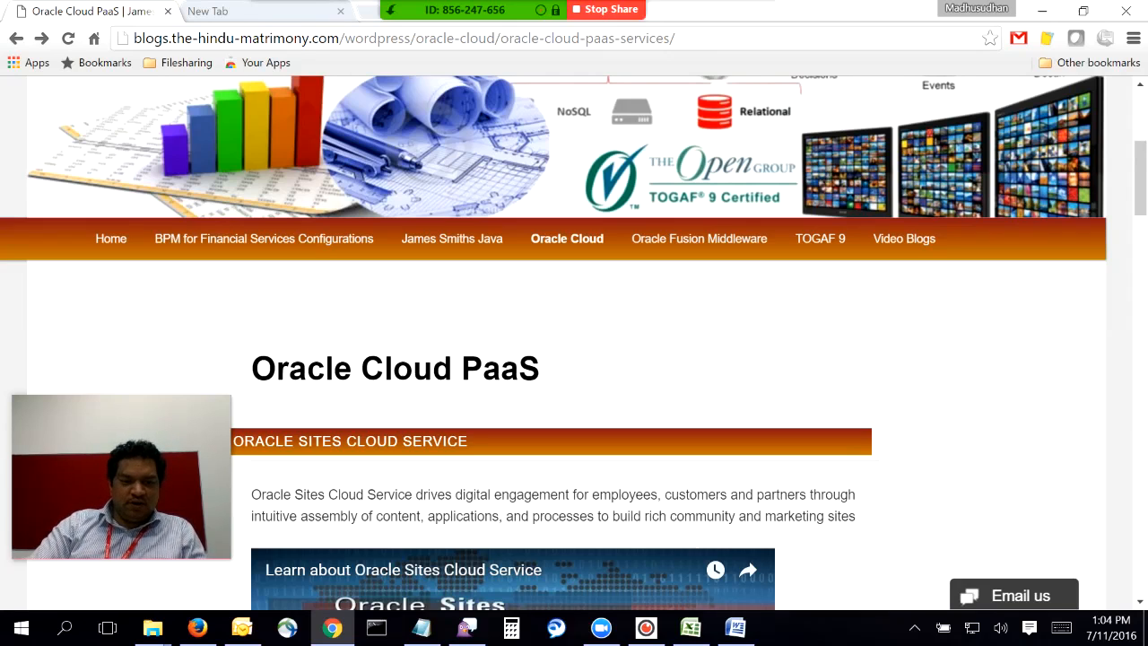
Switch to the mycount worksheet in Excel and examine the timestamp, IP address, city, state, country, website and date columns in its first records
left_click(690, 628)
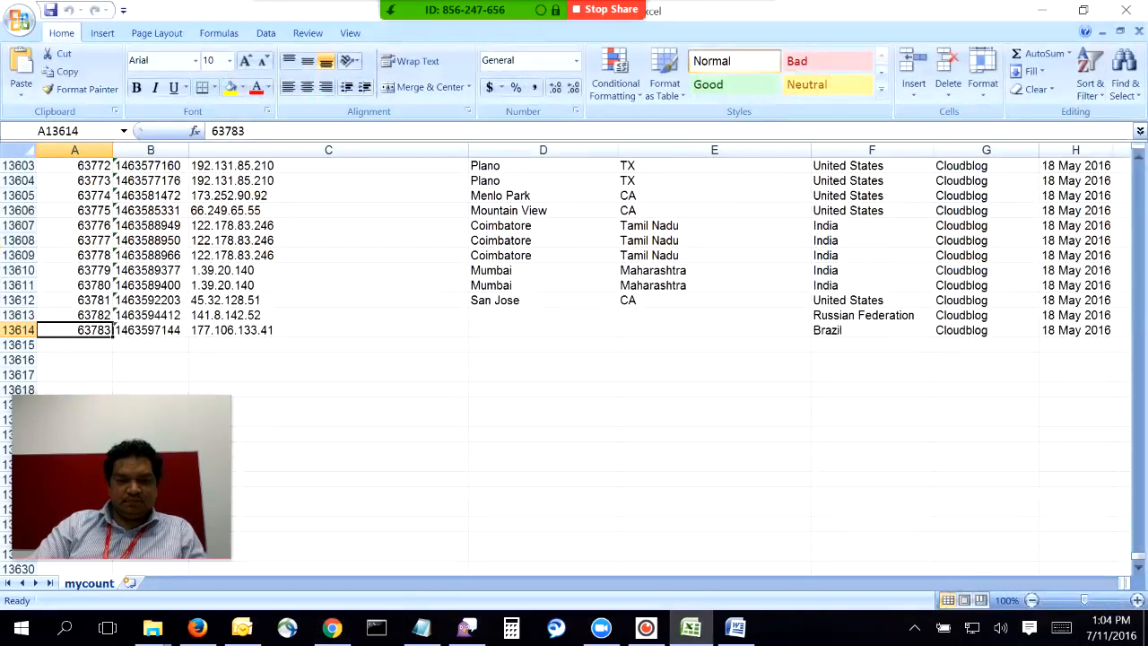
left_click_drag(1138, 556, 1138, 167)
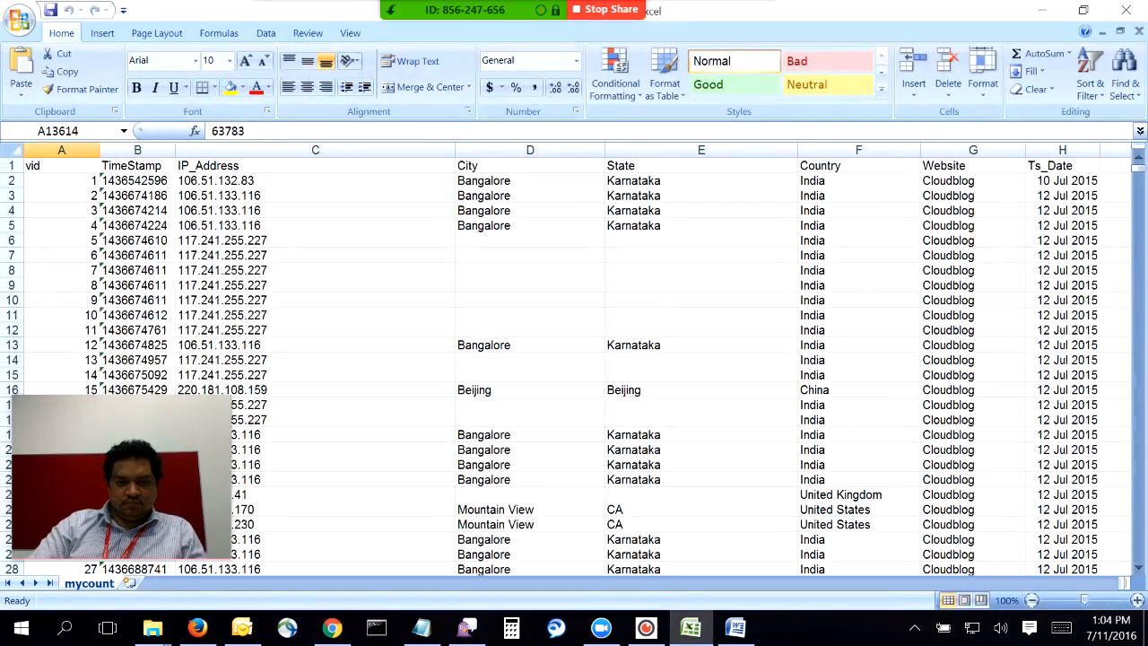
left_click(136, 181)
left_click(256, 181)
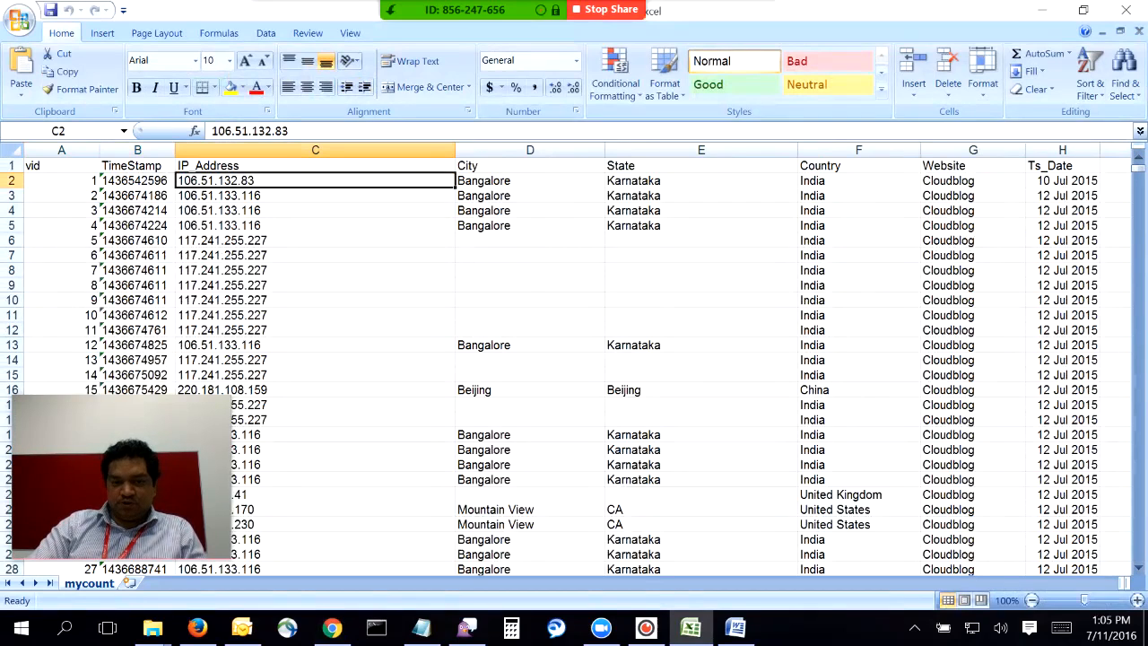
left_click(529, 181)
left_click(702, 181)
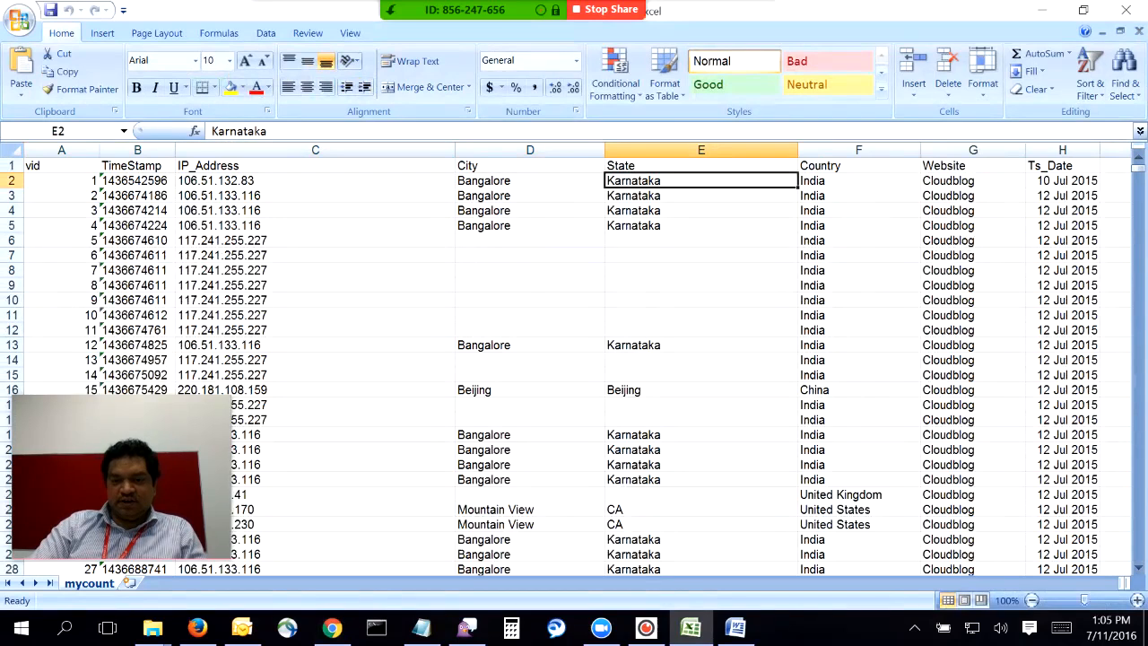
left_click(859, 181)
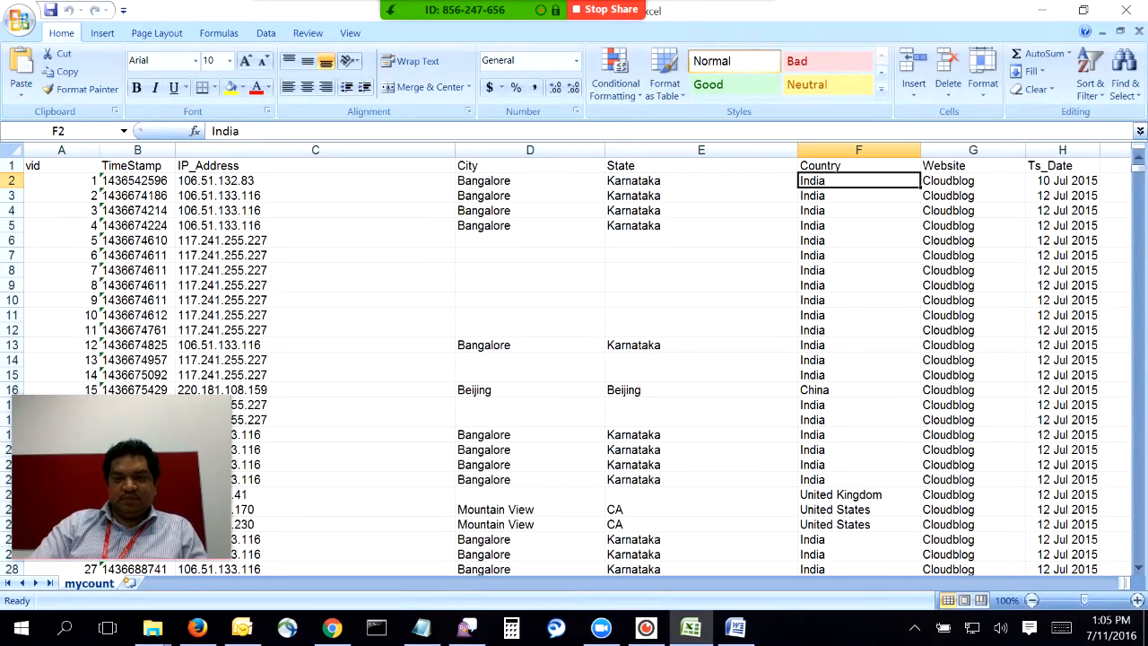
left_click(973, 195)
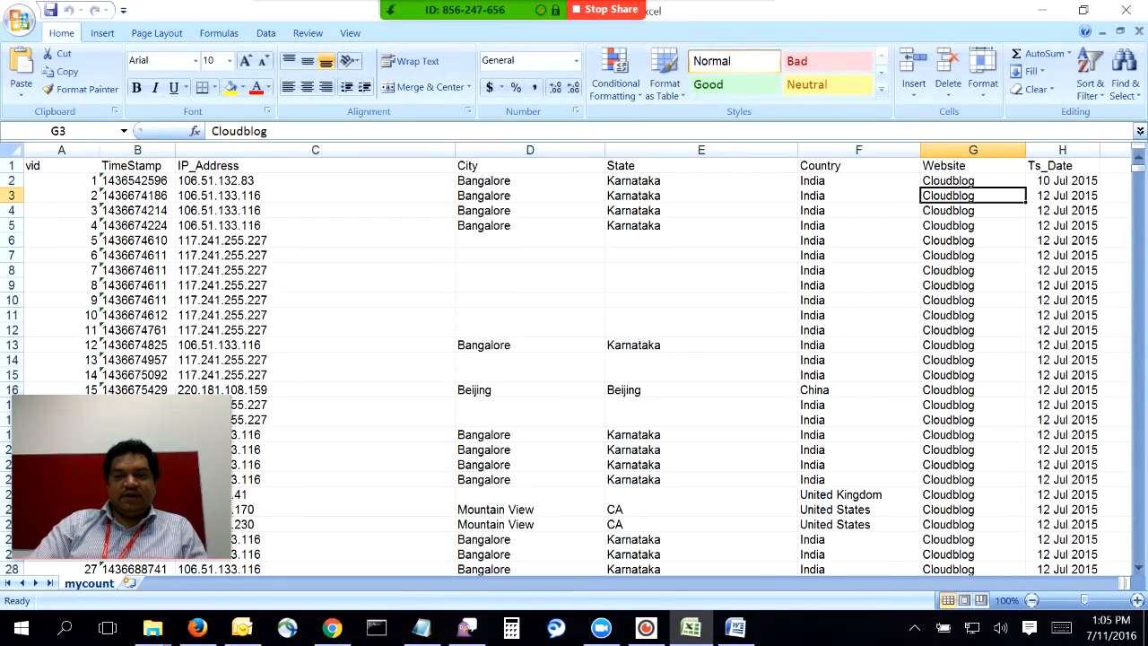
left_click(973, 181)
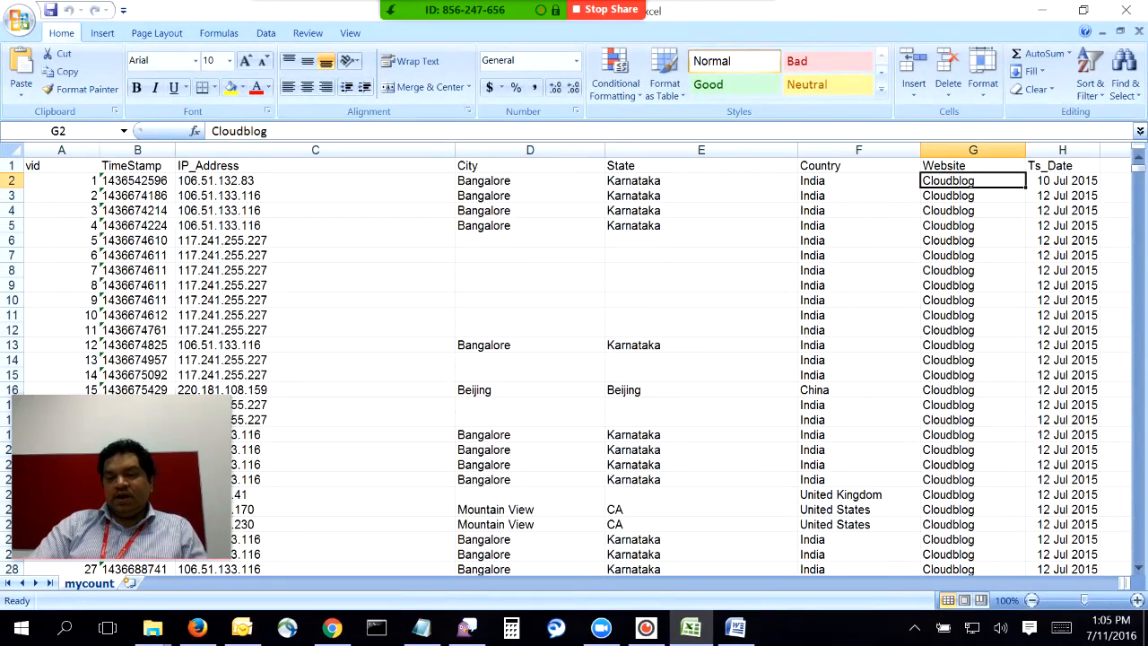
left_click(1063, 180)
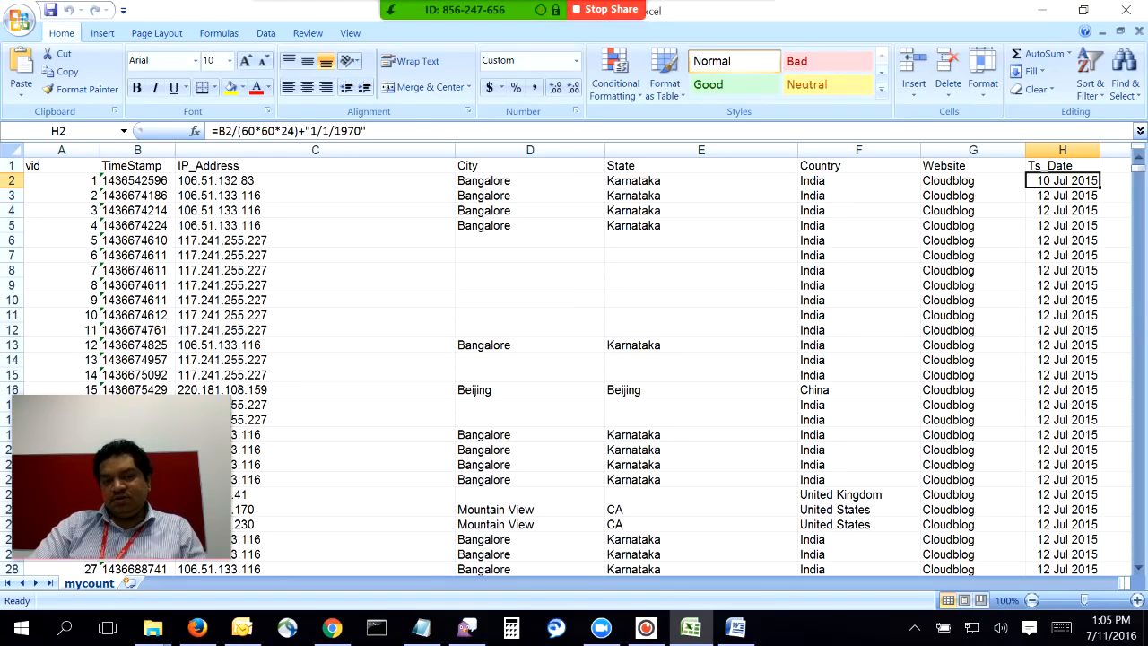
Compare the TimeStamp value with the Ts_Date formula in the first records, and view the sheet's last rows
left_click(137, 180)
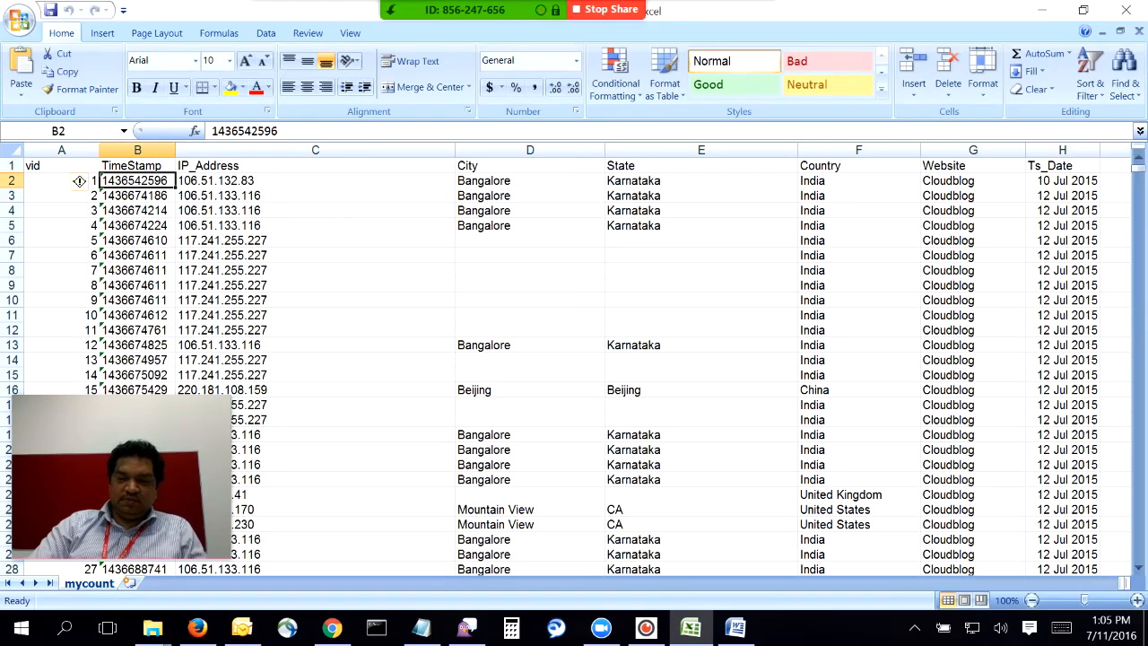
left_click(1063, 196)
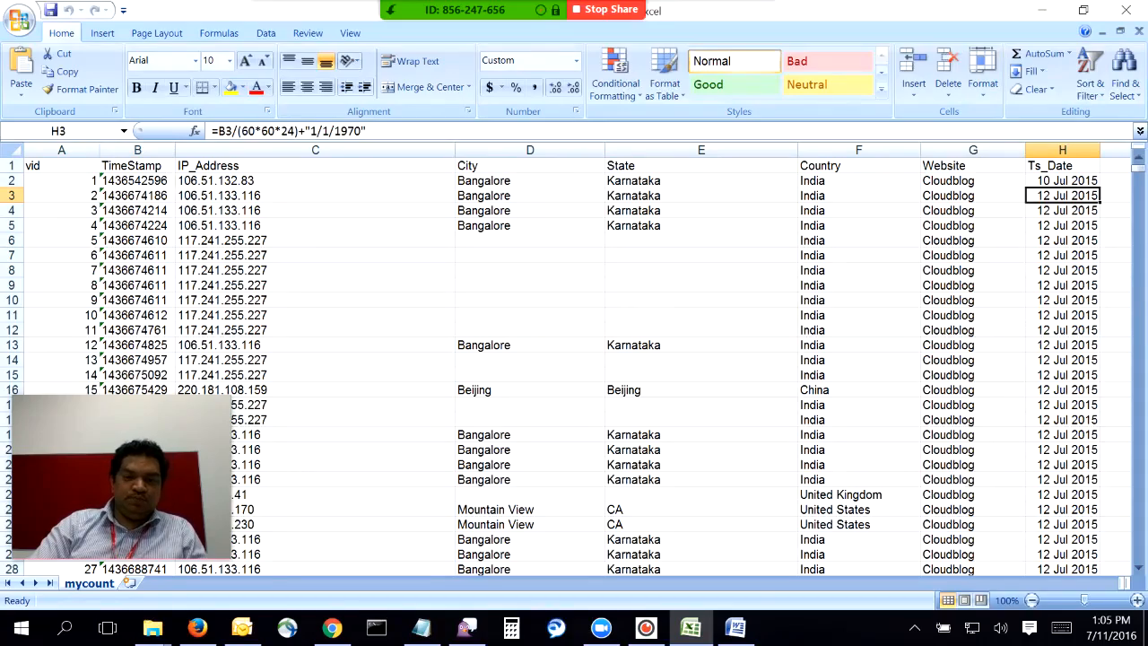
left_click_drag(1138, 168, 1138, 555)
scroll(582, 358, "down", 6)
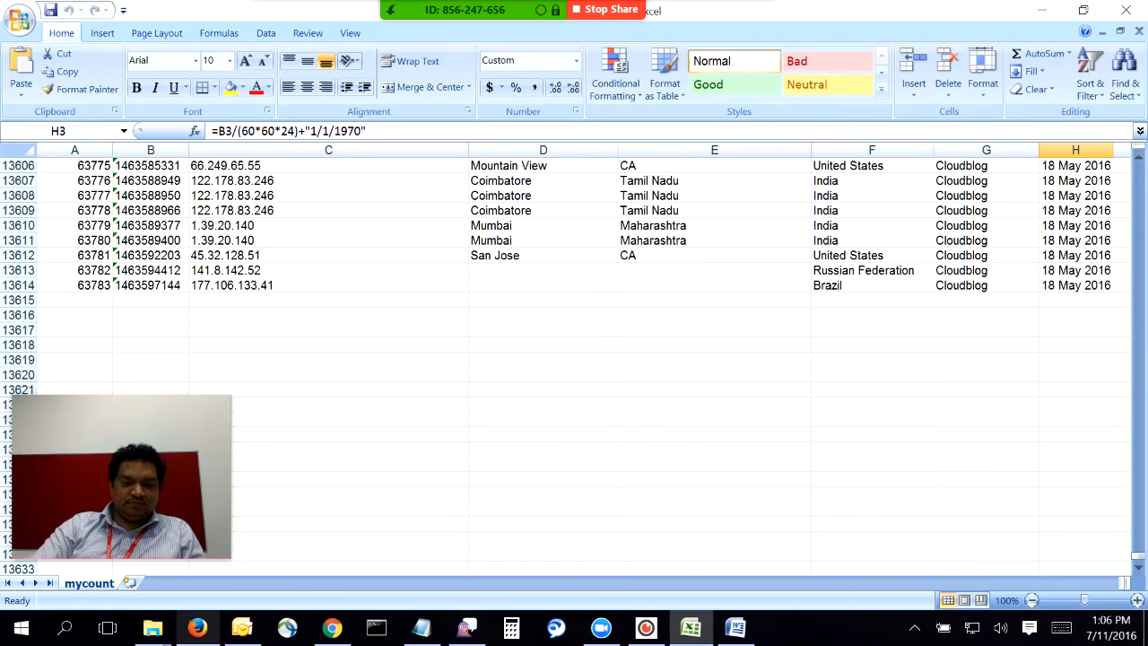
Save a copy of the workbook in the DV_Data folder as Excel Workbook mycount7_new.xlsx
left_click(19, 20)
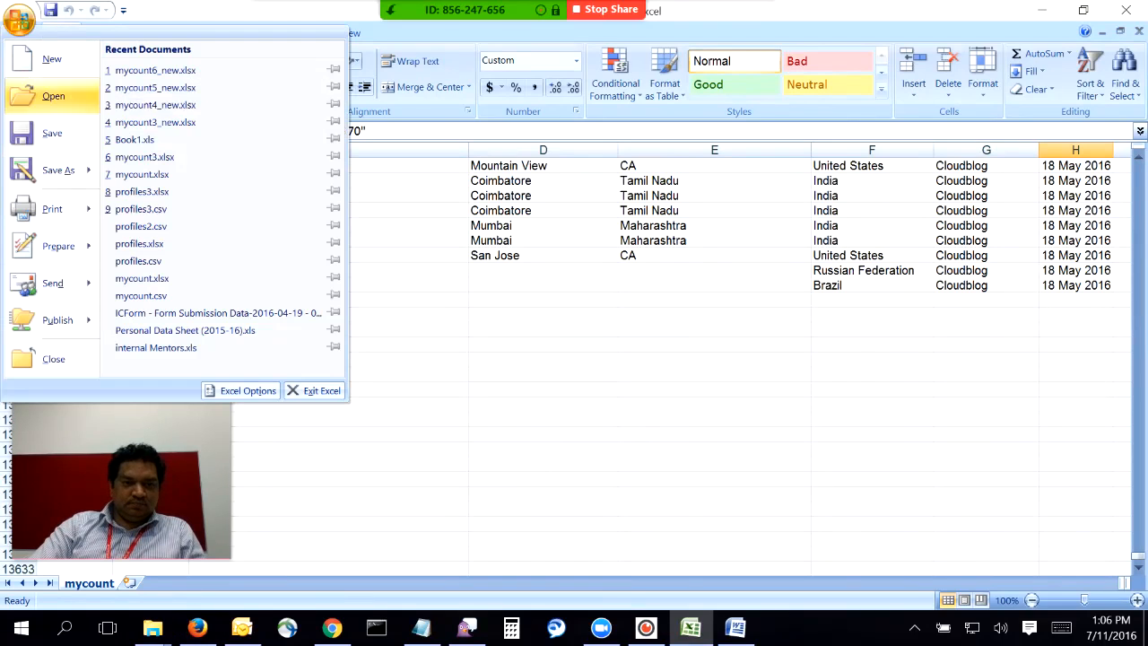
mouse_move(58, 170)
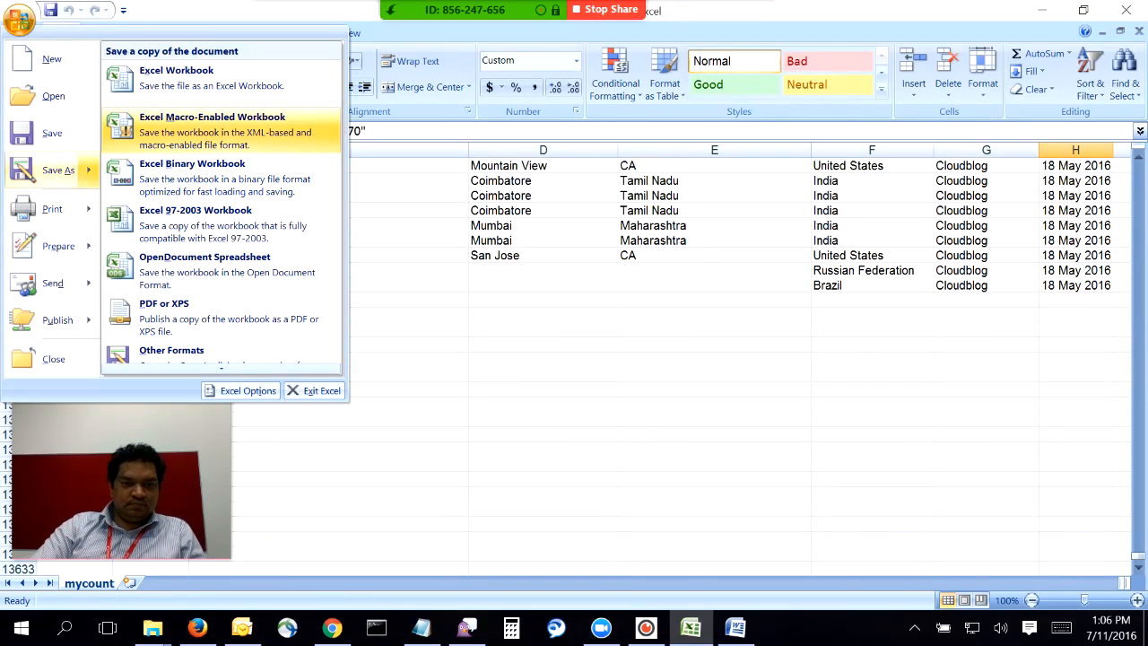
left_click(176, 76)
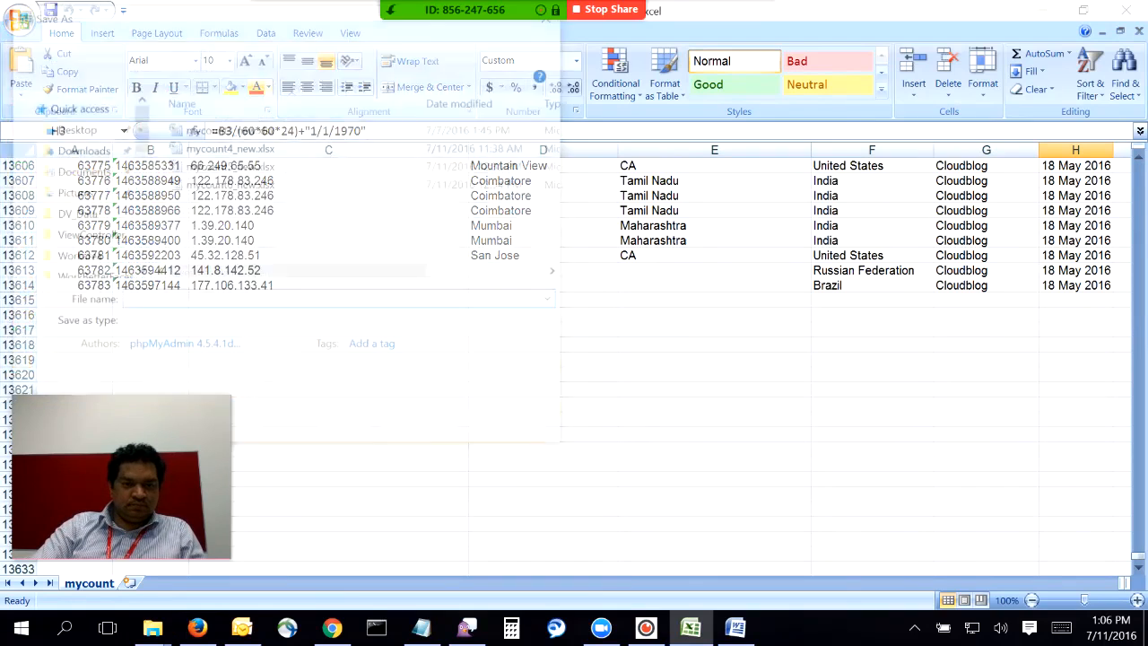
left_click(195, 301)
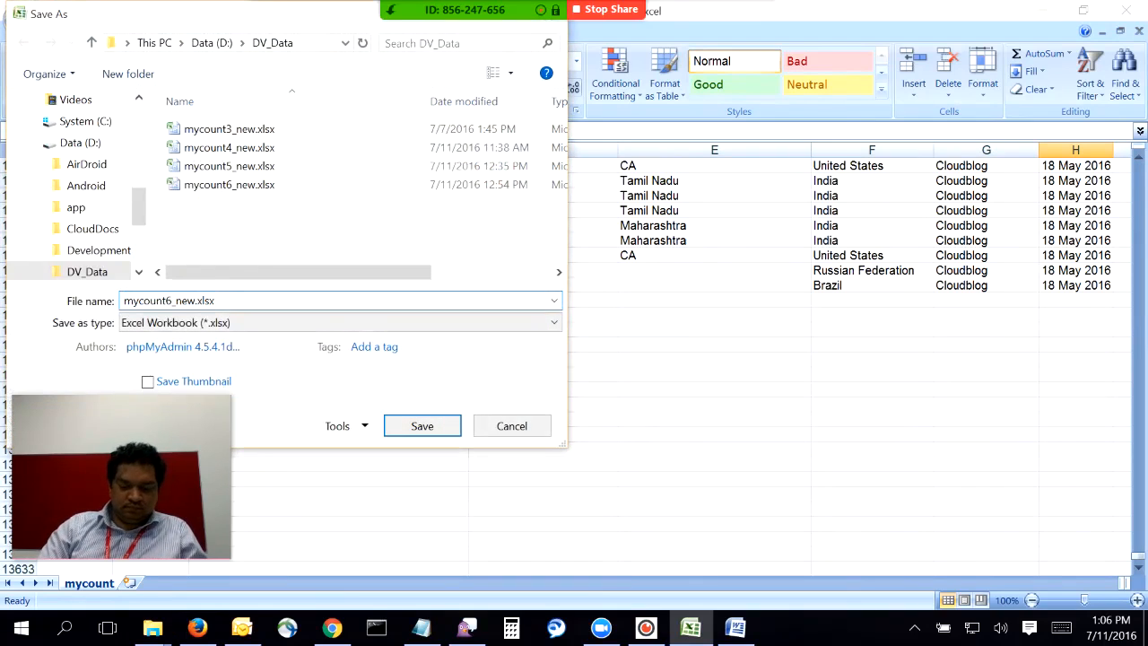
key("Left")
key("Left")
key("Left")
key("Left")
key("shift+Left")
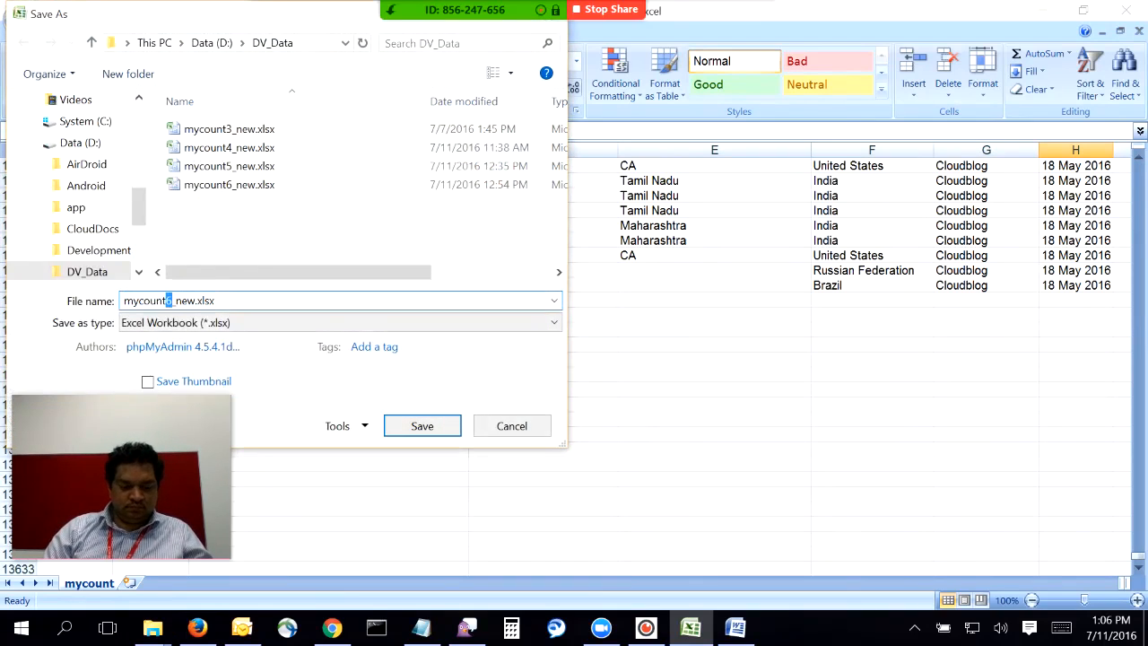
type("7")
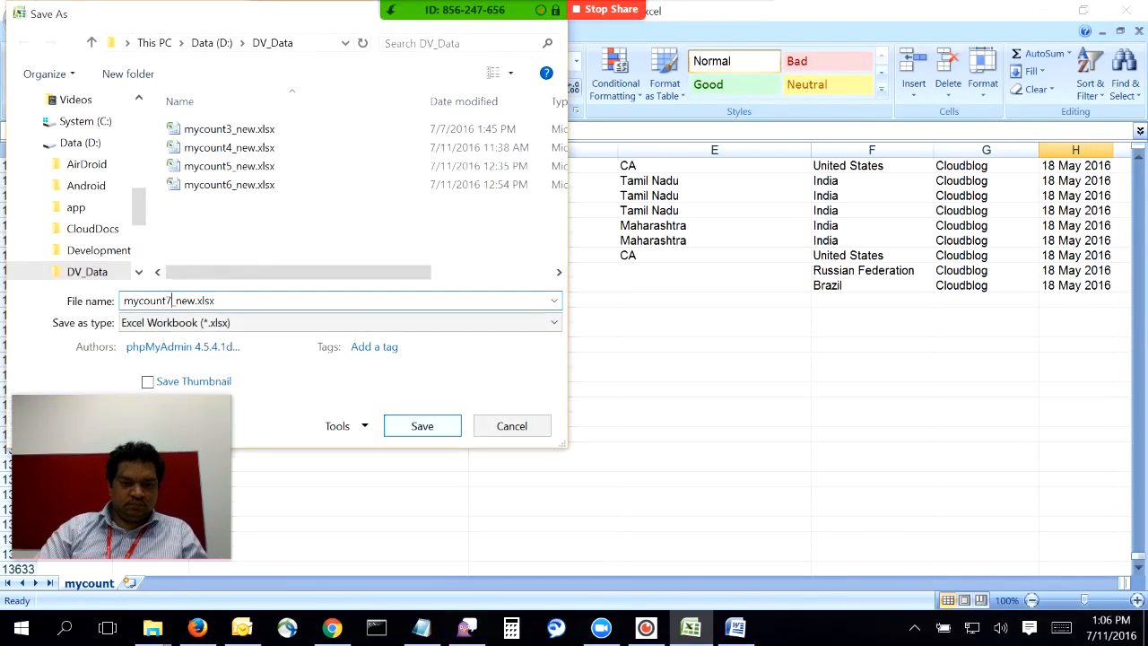
key("Return")
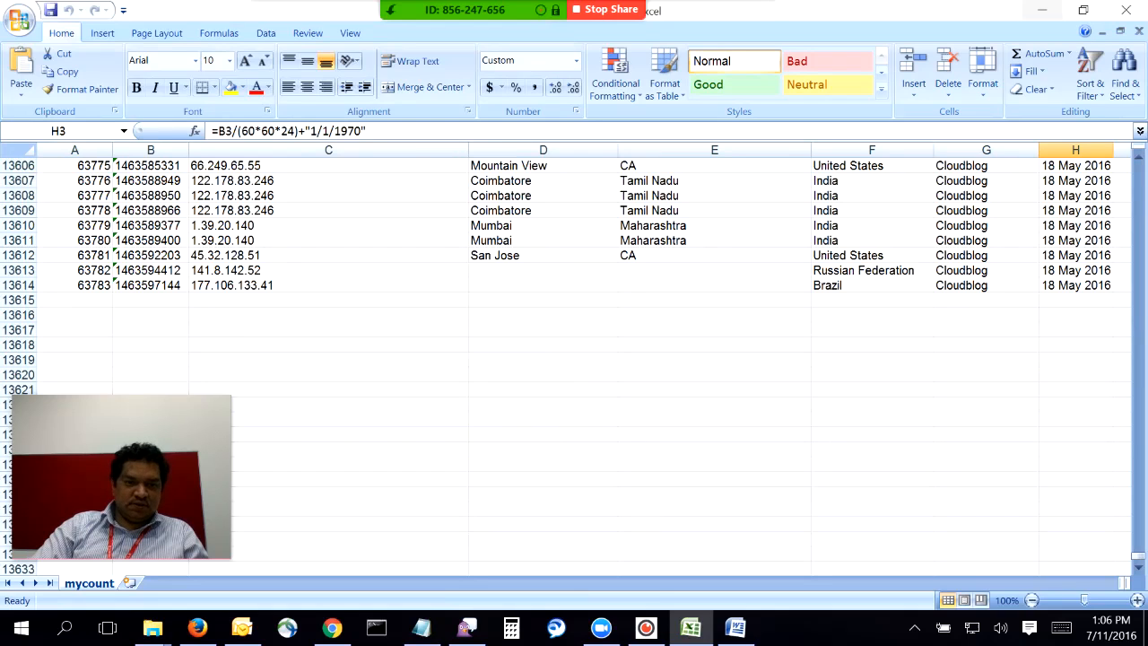
left_click(20, 19)
mouse_move(58, 169)
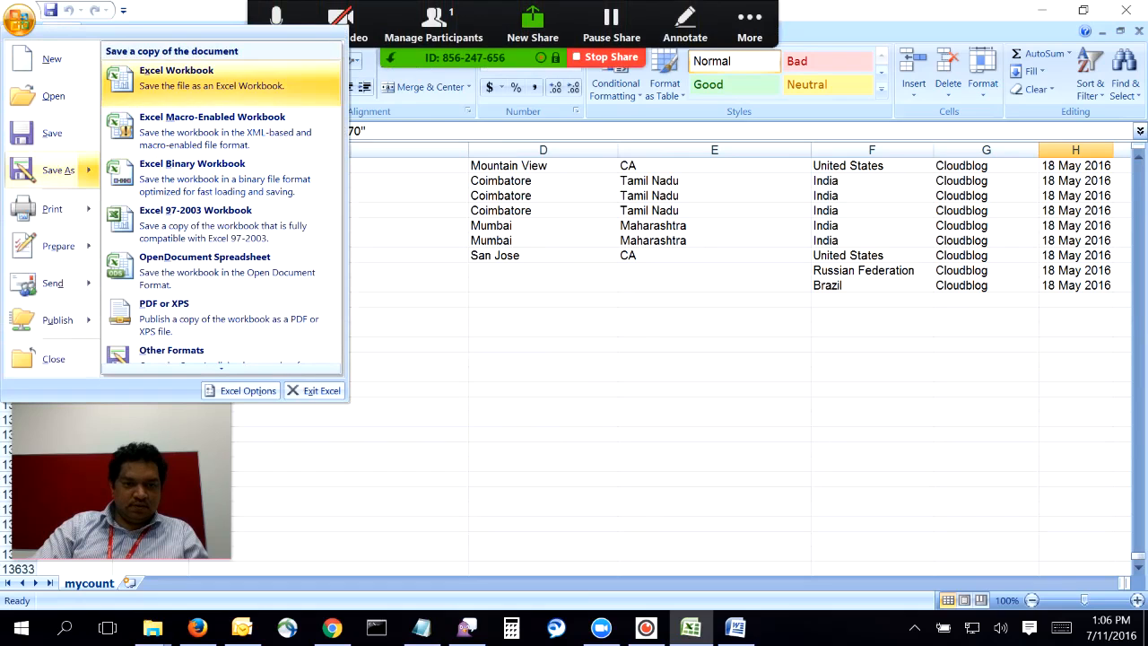
left_click(176, 76)
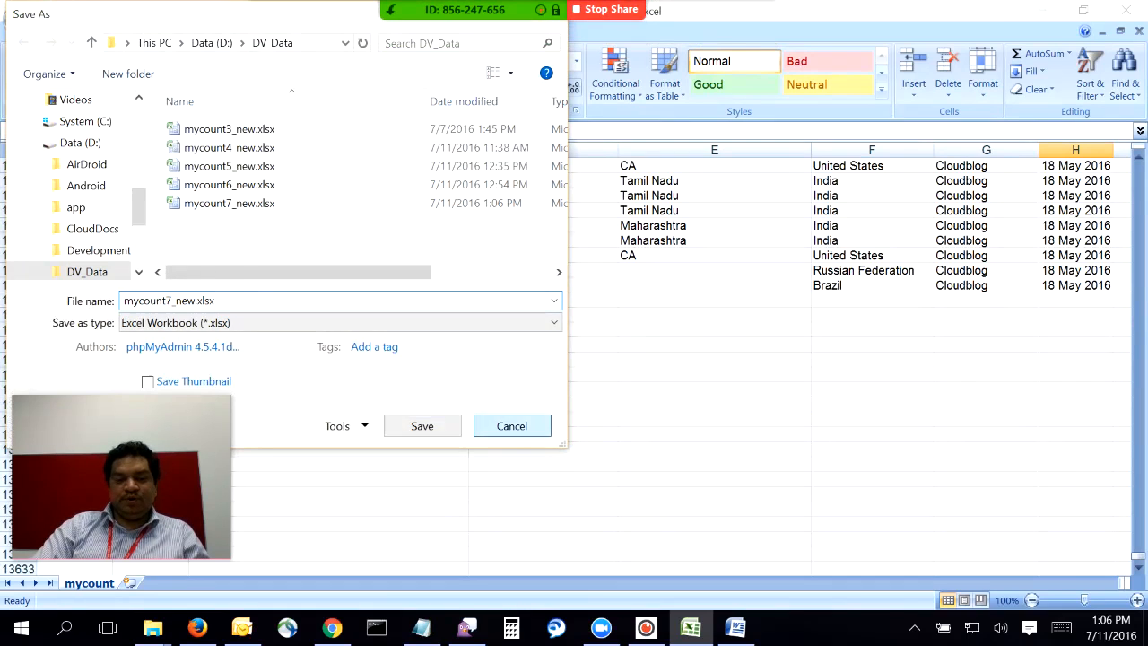
left_click(511, 425)
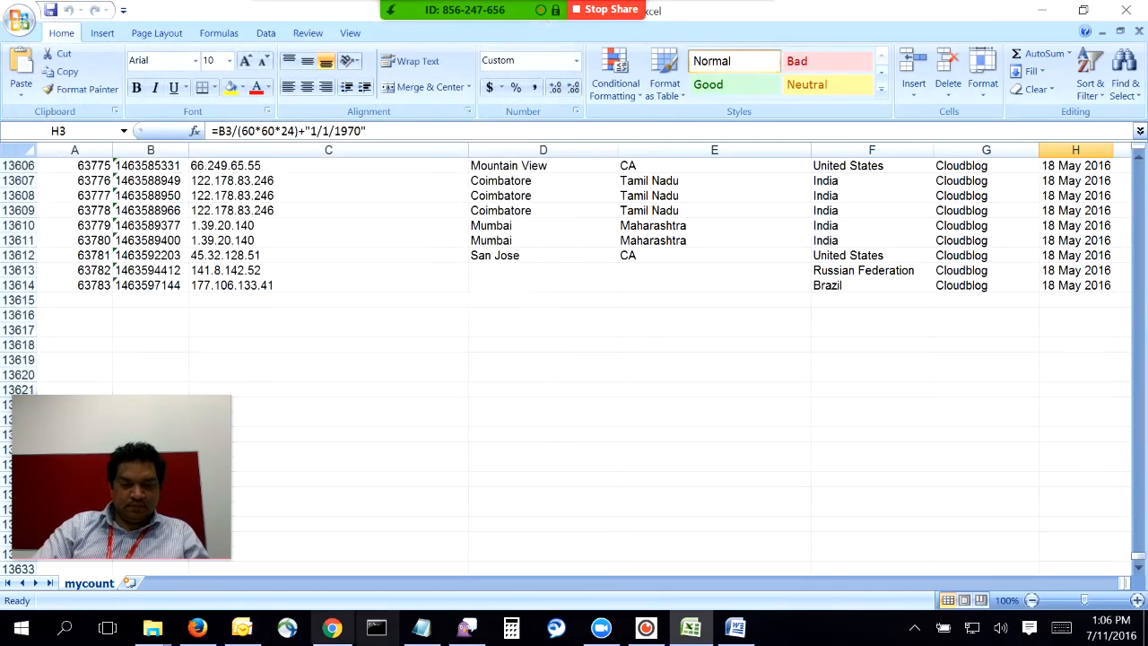
Open the Oracle Visual Analyzer address noted in Notepad in Chrome's empty tab, and dismiss the initial data source dialog
left_click(422, 627)
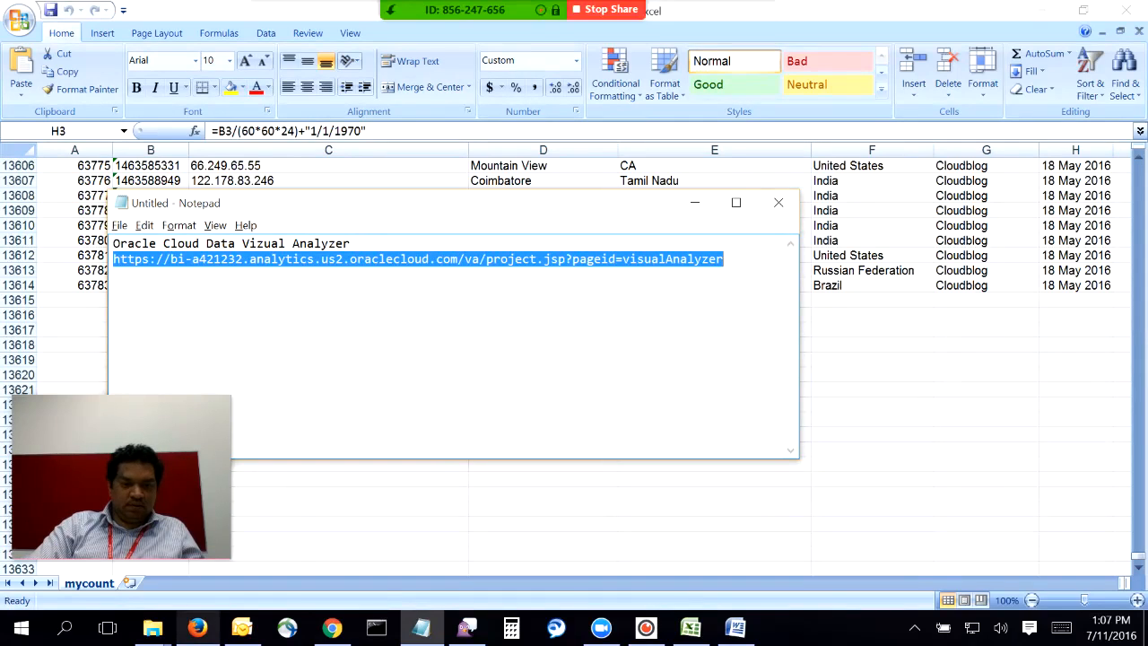
left_click(332, 627)
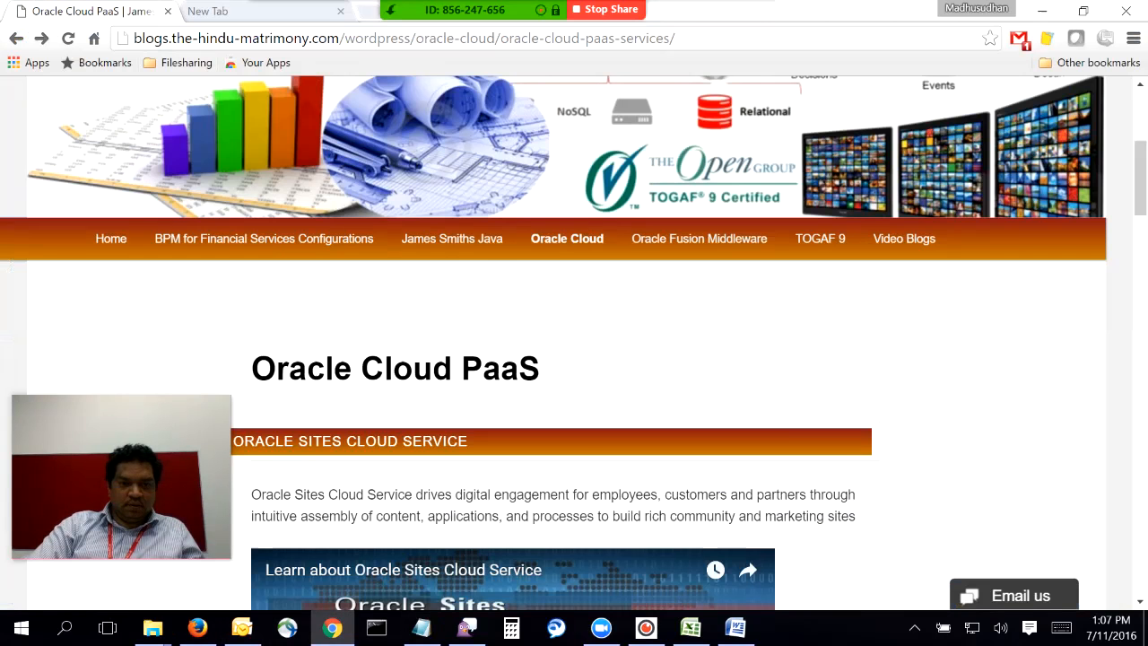
left_click(264, 14)
type("https://bi-a421232.analytics.us2.oraclecloud.com/va/project.jsp?pageid=visualAnalyzer")
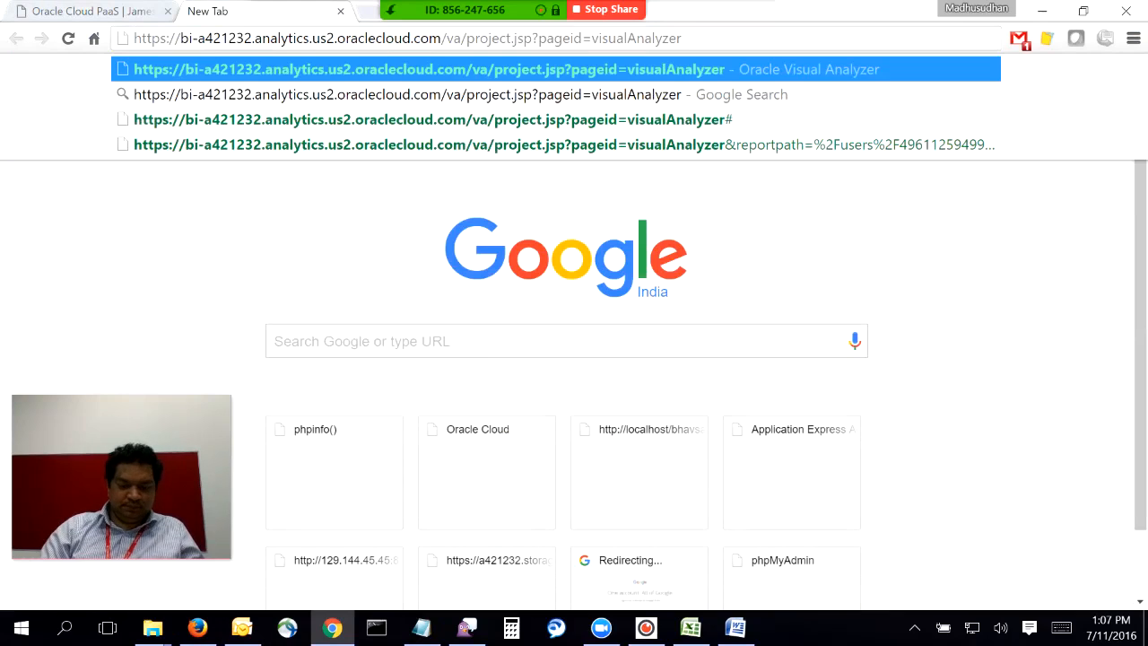
key("Return")
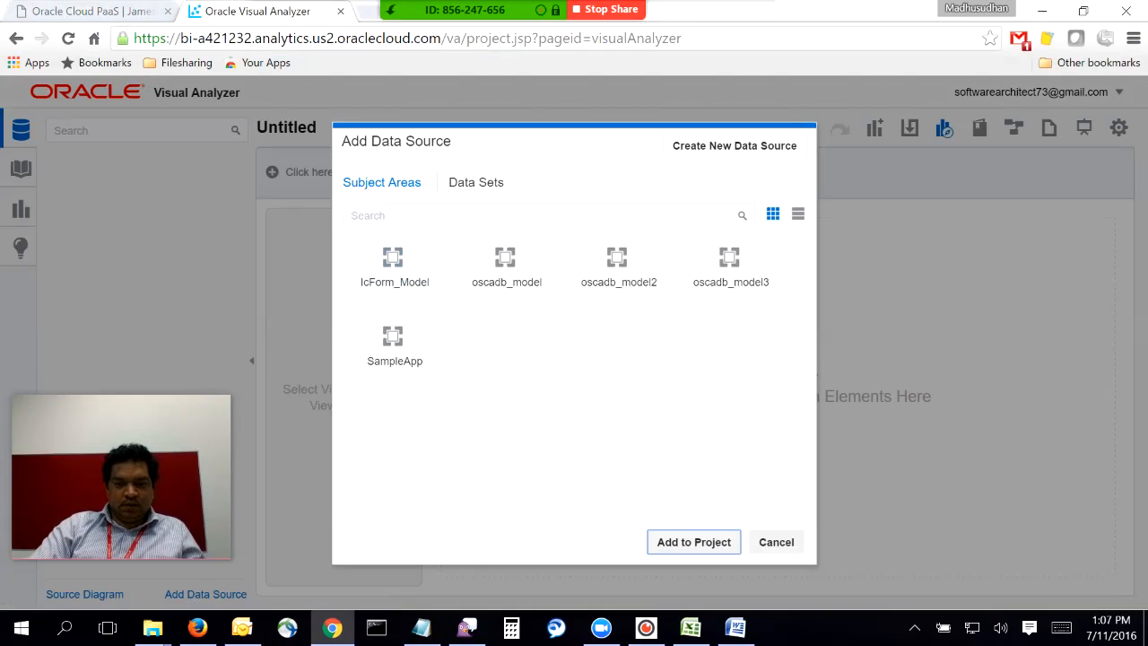
left_click(775, 542)
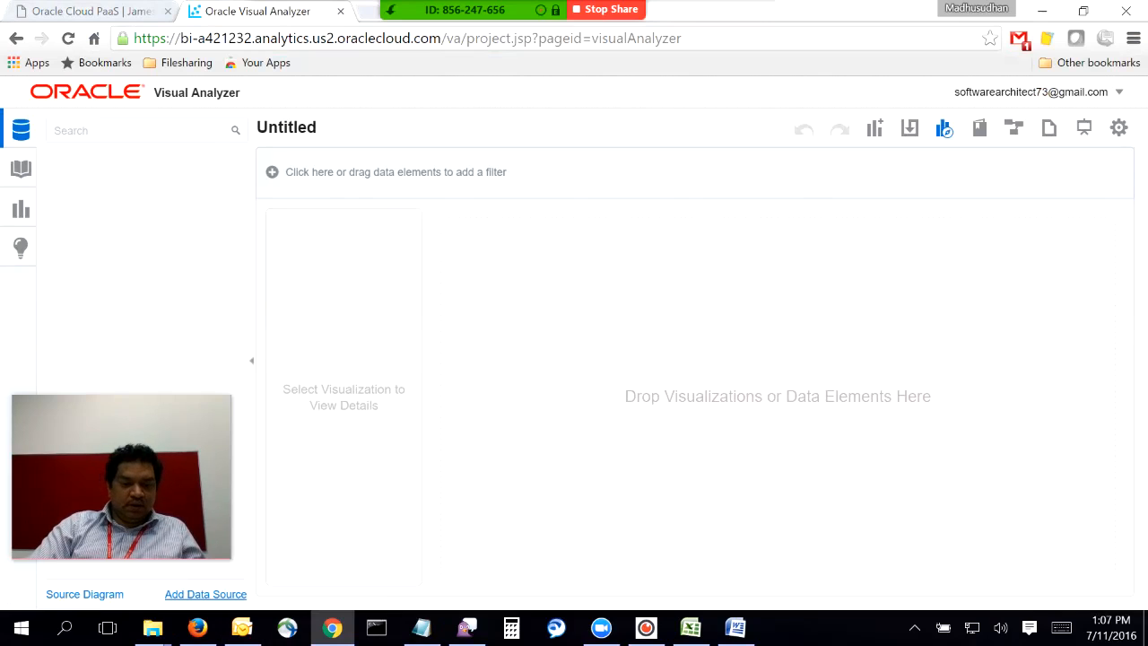
Create a new data source from the file mycount7_new.xlsx and add it to the project
left_click(205, 594)
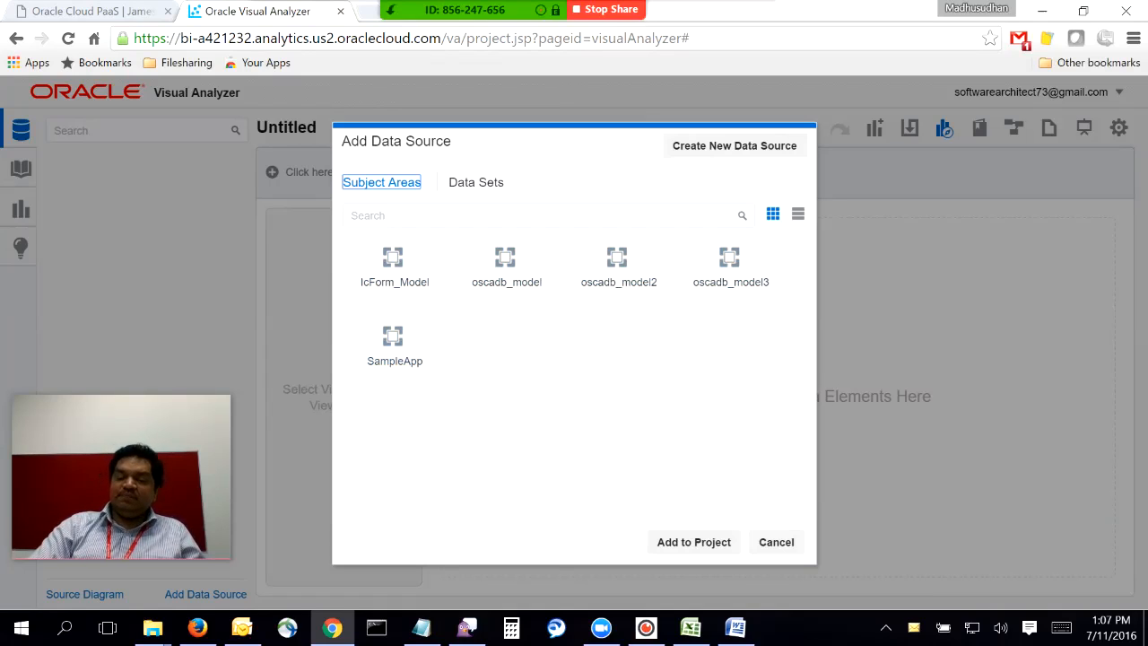
left_click(476, 182)
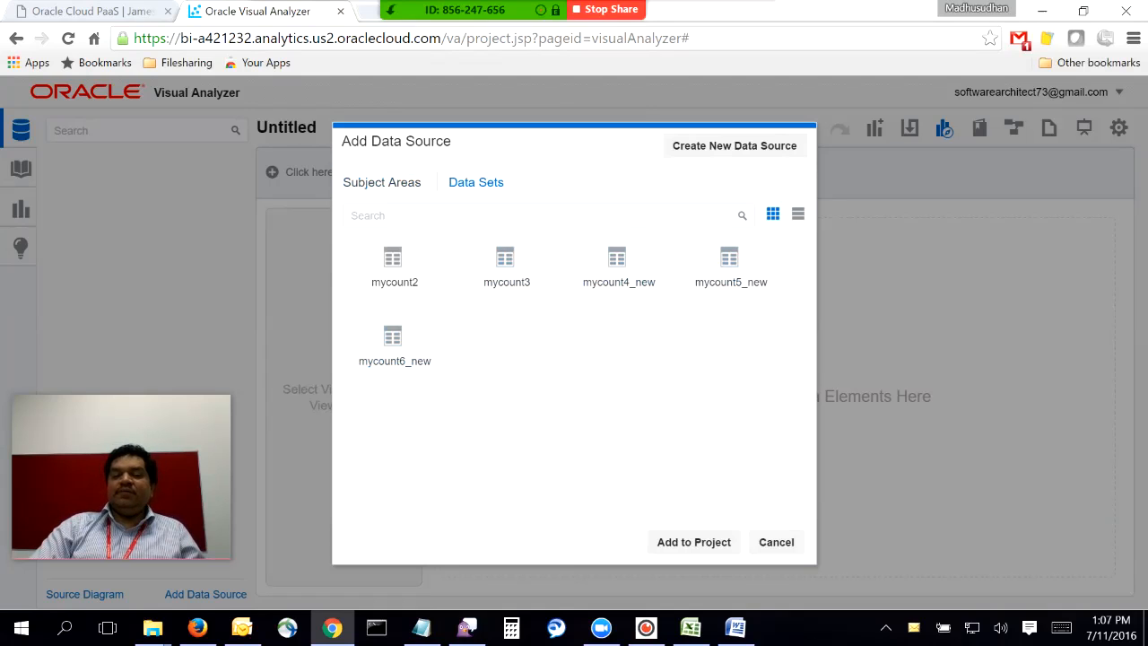
left_click(734, 145)
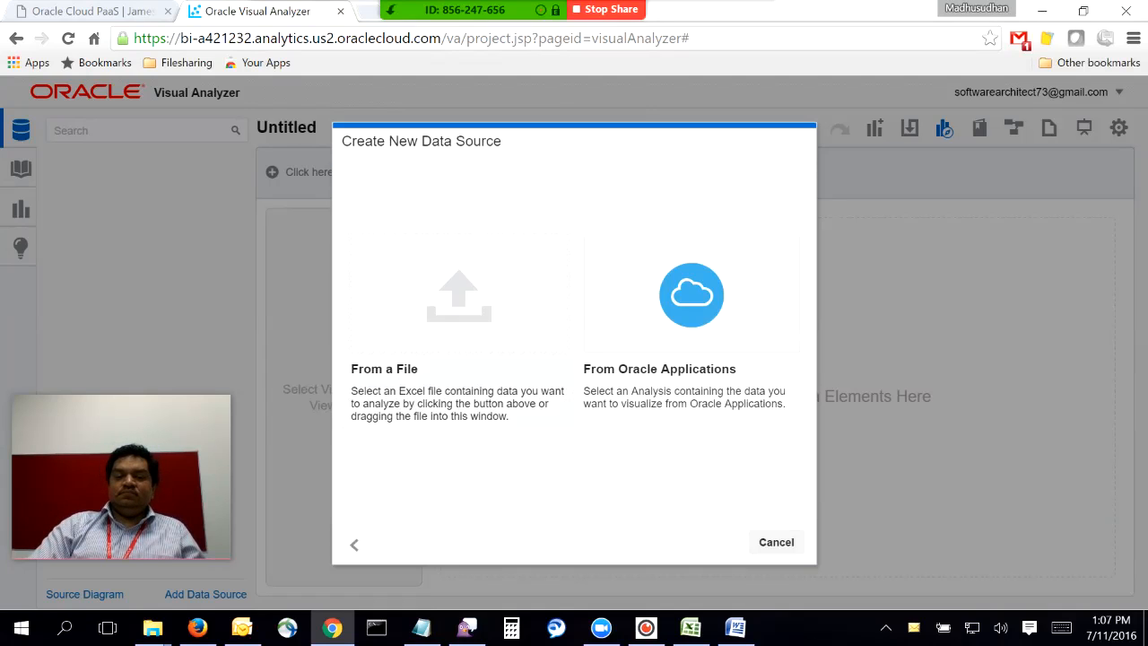
left_click(460, 296)
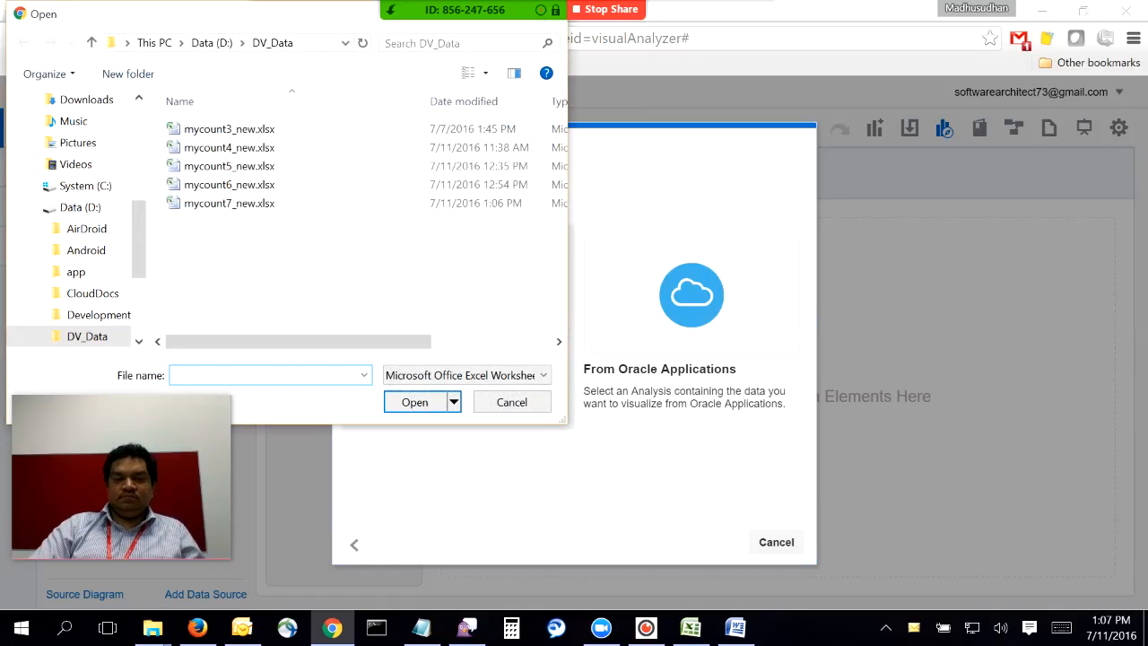
double_click(230, 204)
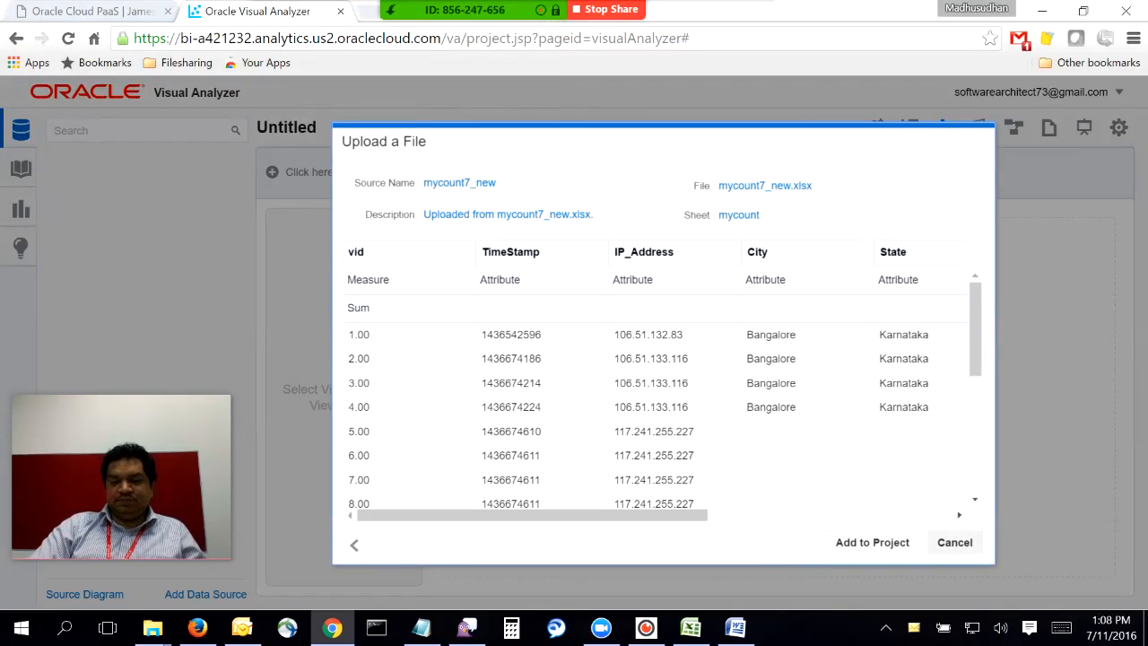
left_click(871, 543)
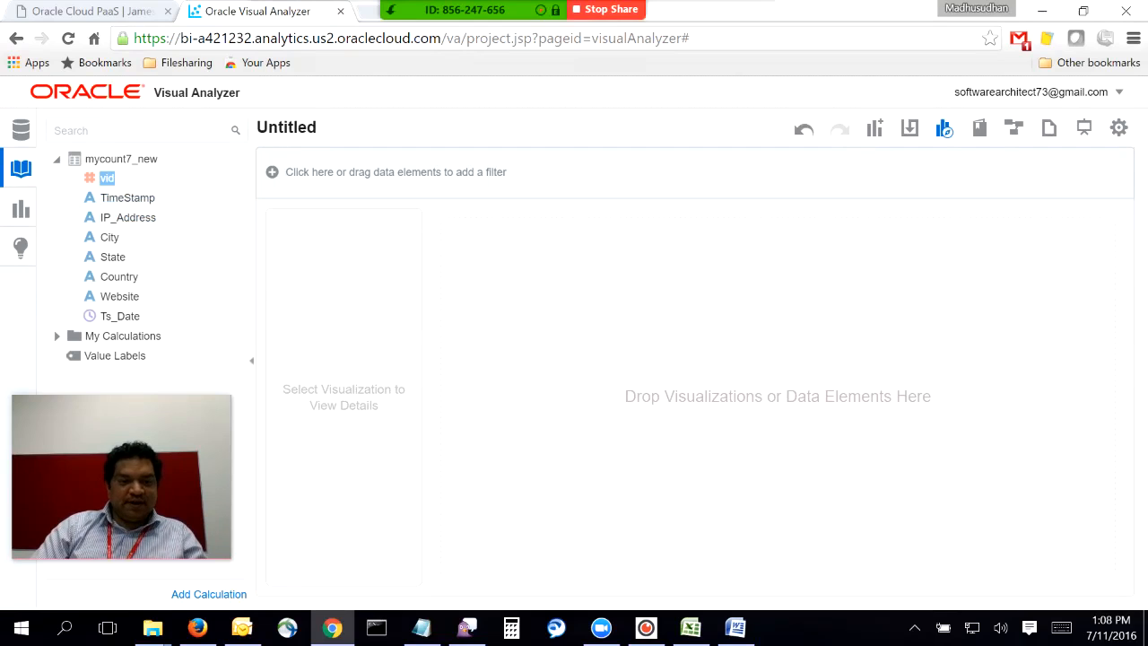
Plot the vid measure on the empty canvas and set the visualization type to Bar
left_click_drag(107, 177, 646, 351)
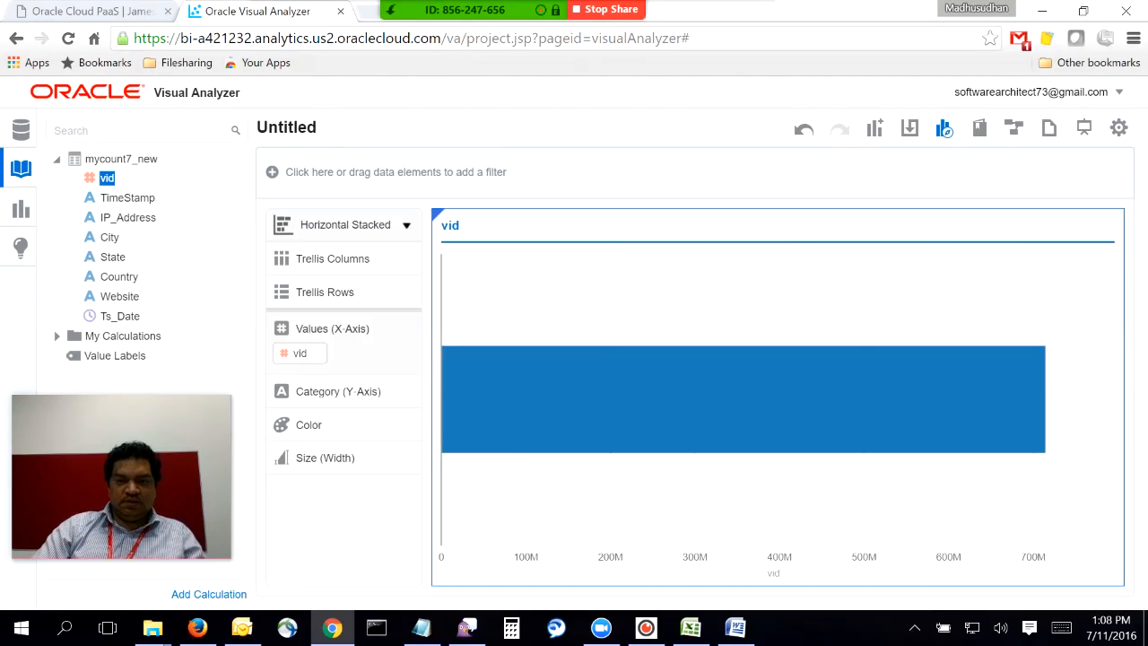
left_click(406, 225)
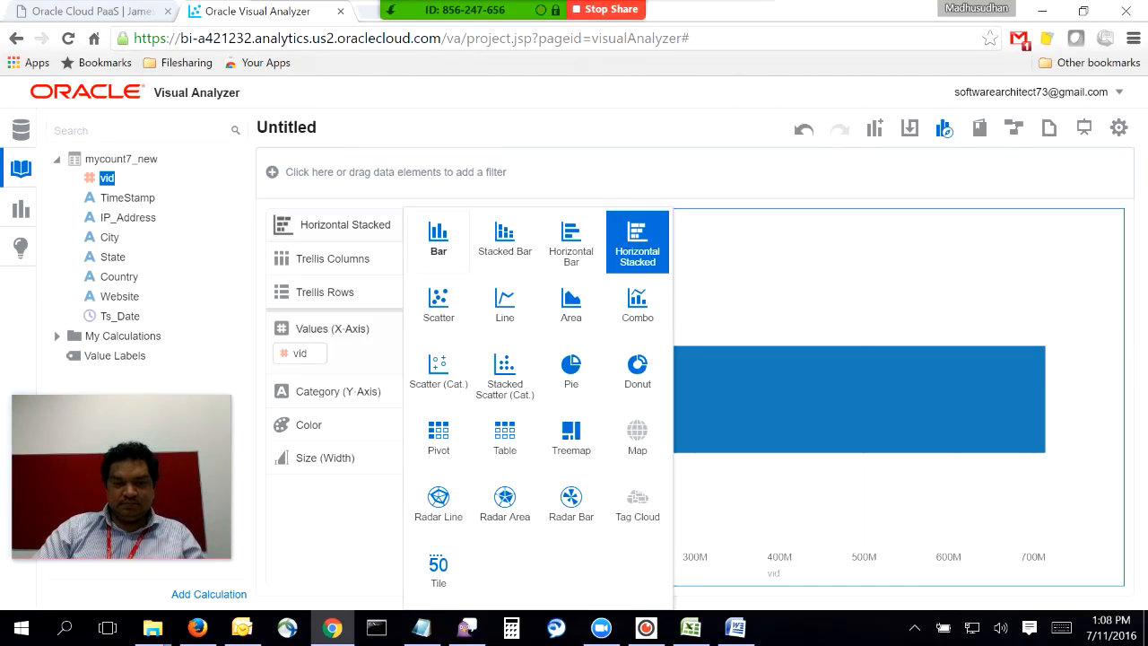
left_click(438, 238)
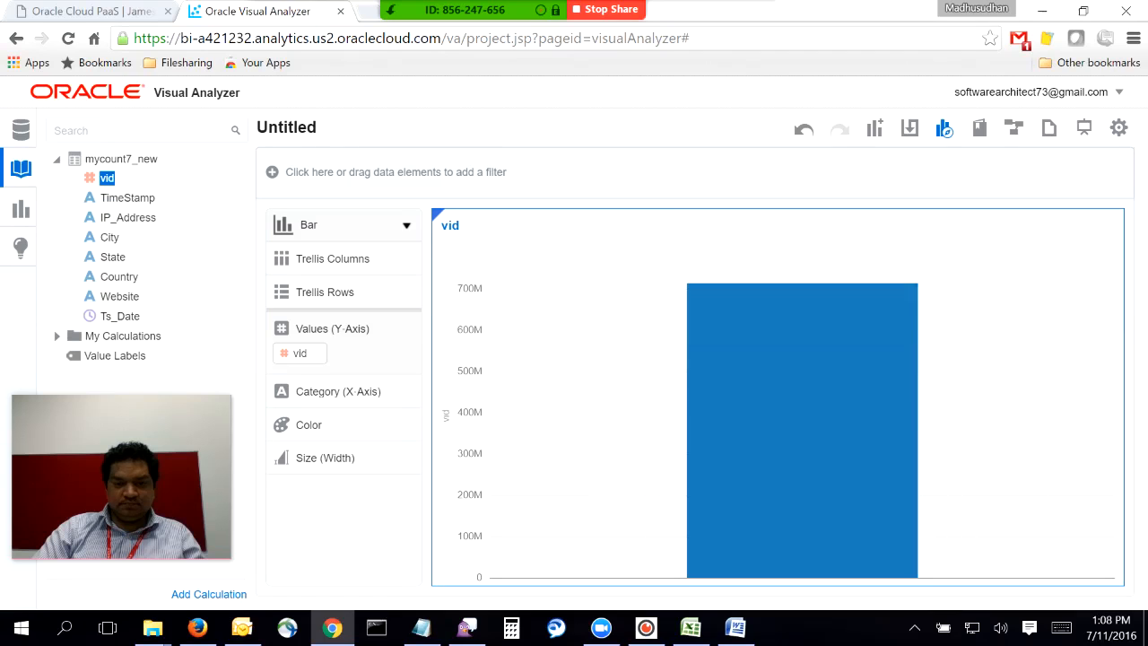
Add Country as the chart's category and change the visualization type to Horizontal Bar
left_click_drag(119, 276, 538, 357)
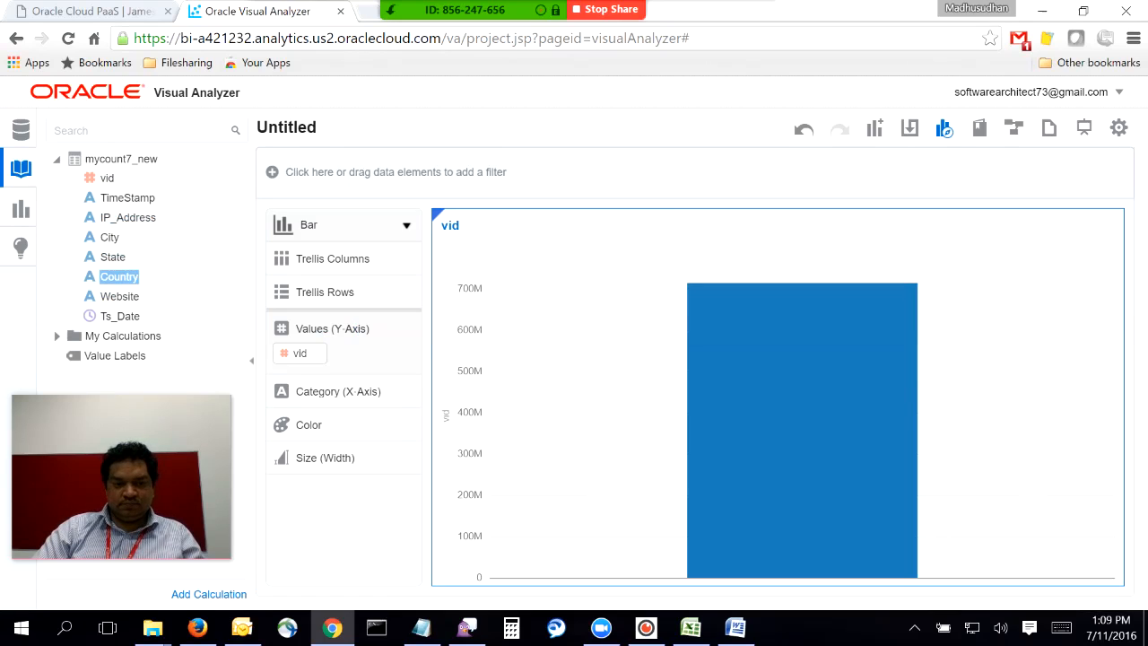
left_click_drag(119, 276, 623, 308)
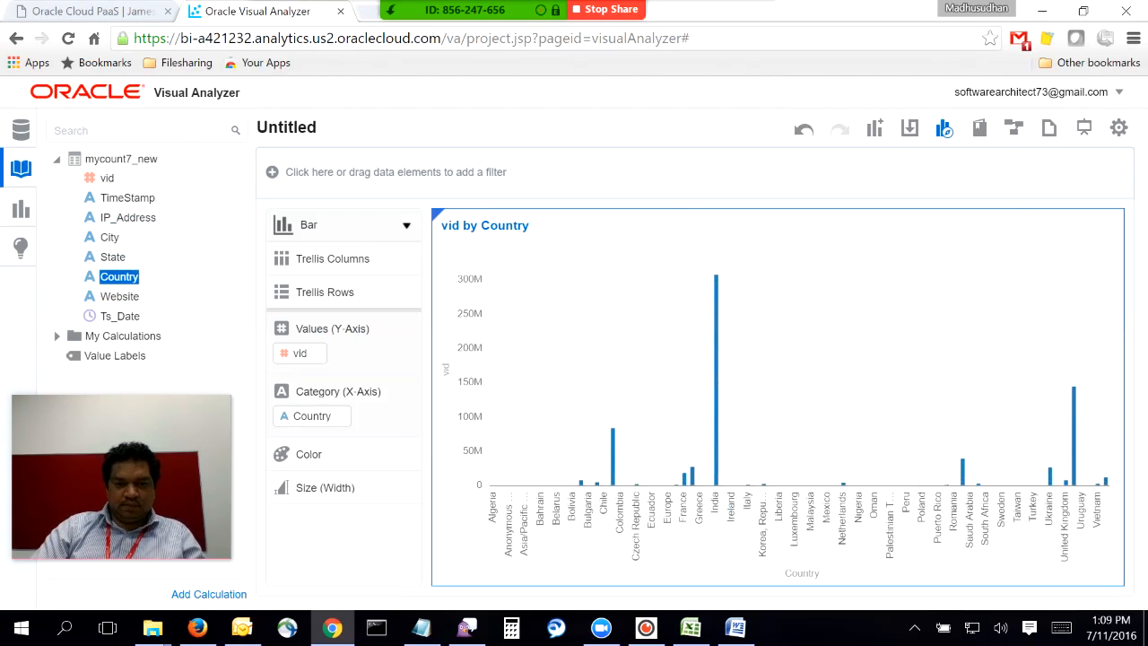
left_click(407, 225)
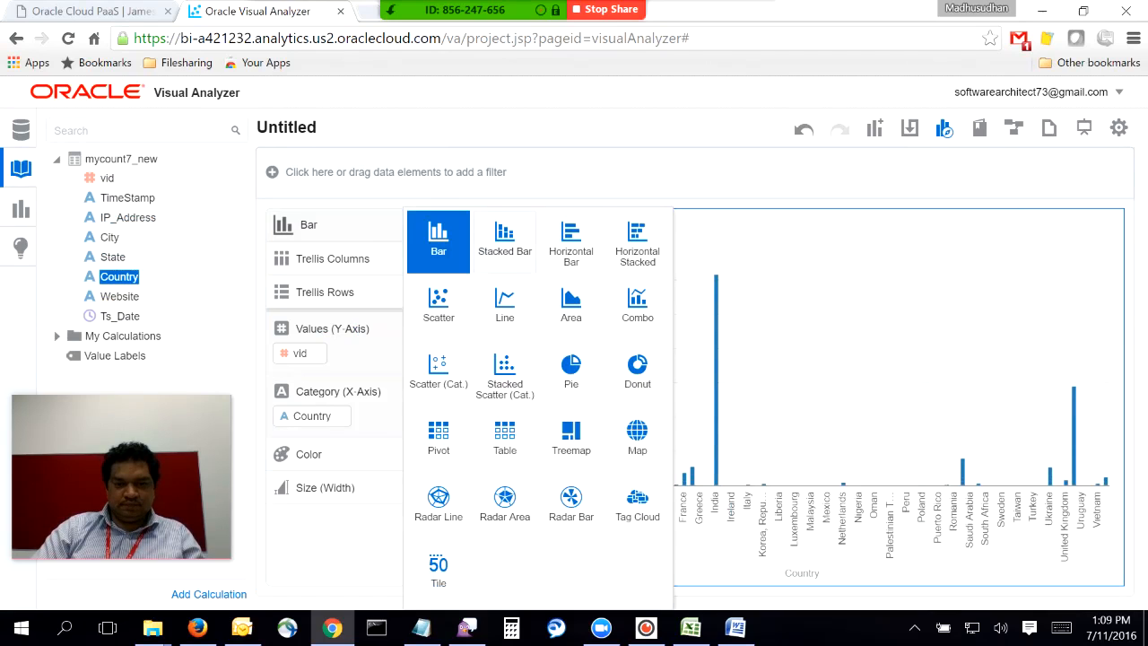
left_click(571, 242)
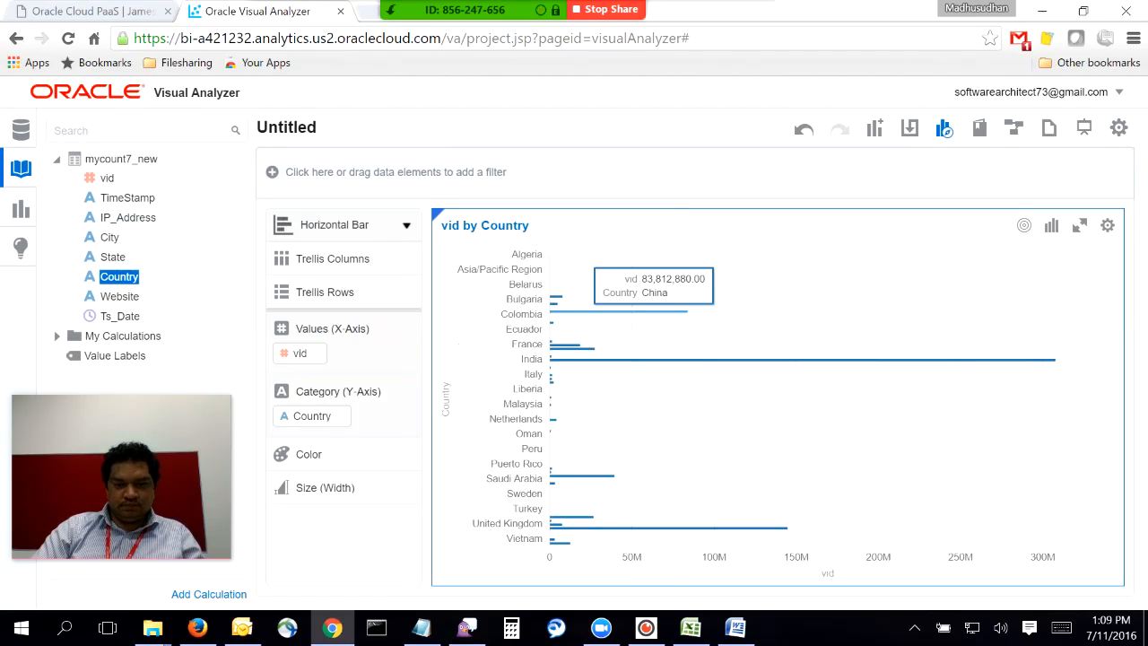
Inspect the longest bars in the country chart, including those for India and China
mouse_move(801, 359)
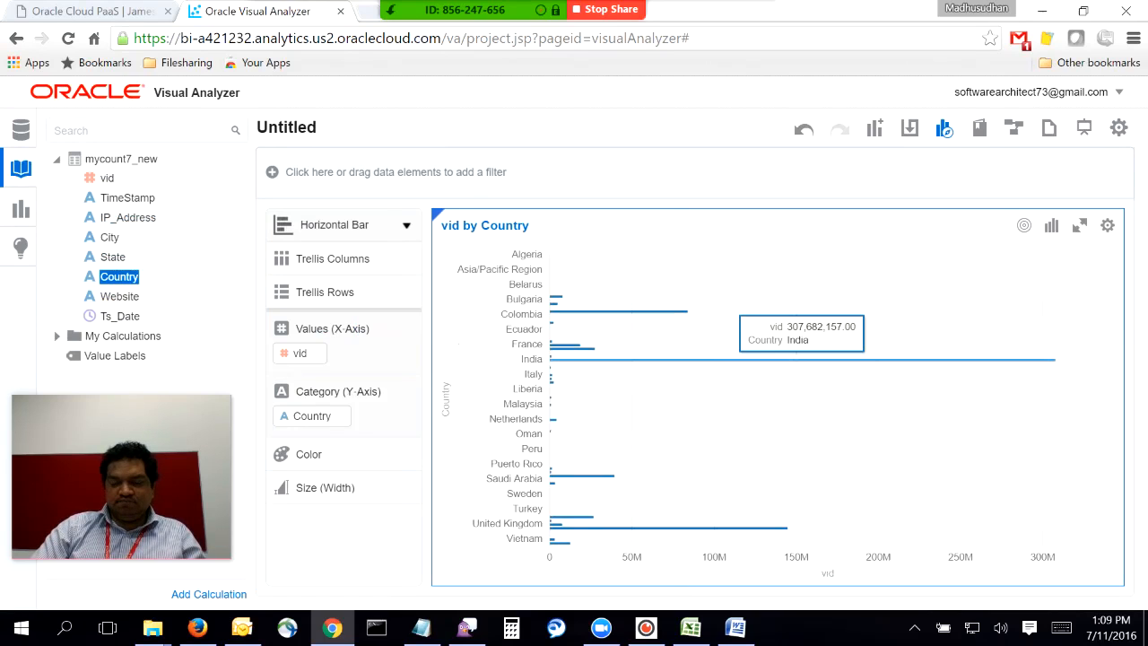
left_click(802, 359)
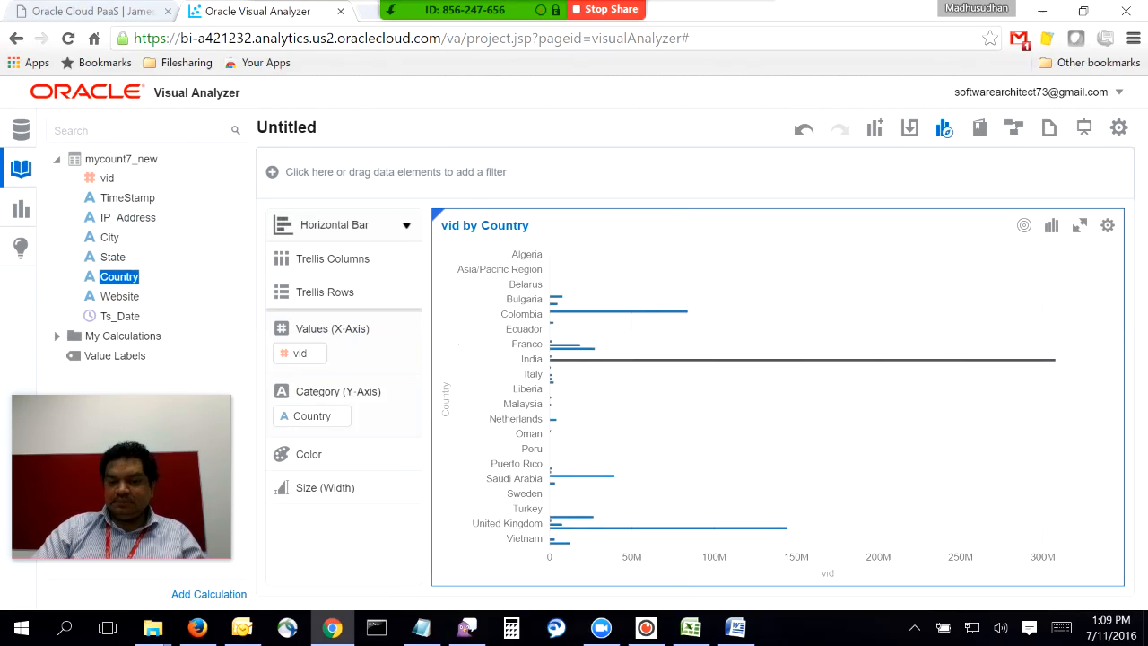
left_click(669, 311)
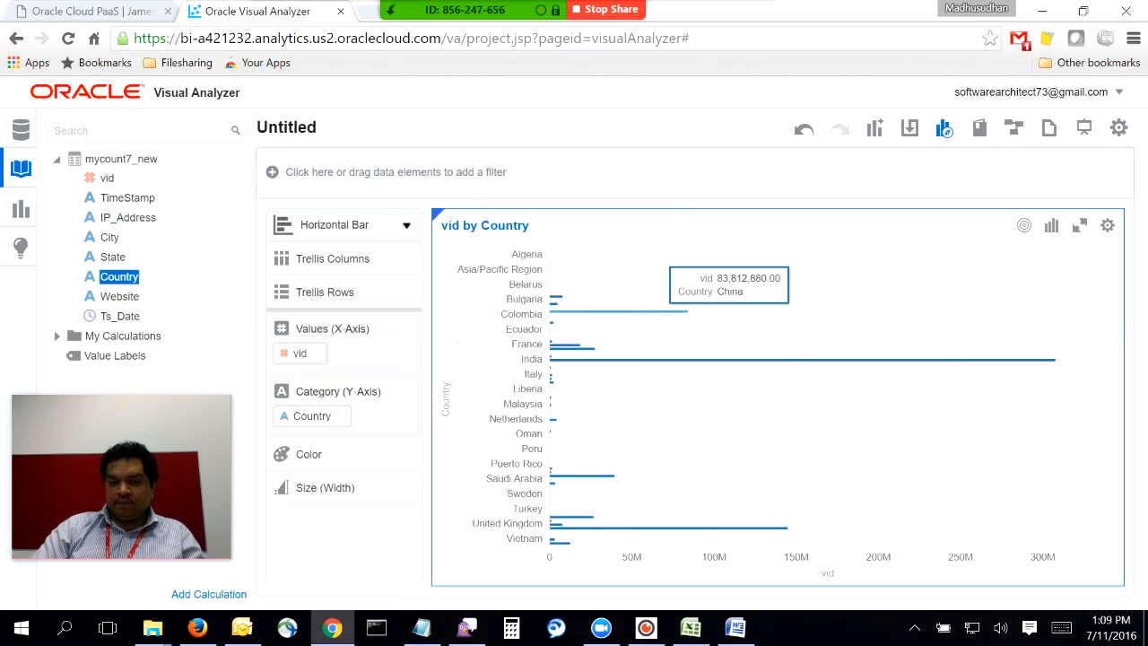
left_click(665, 311)
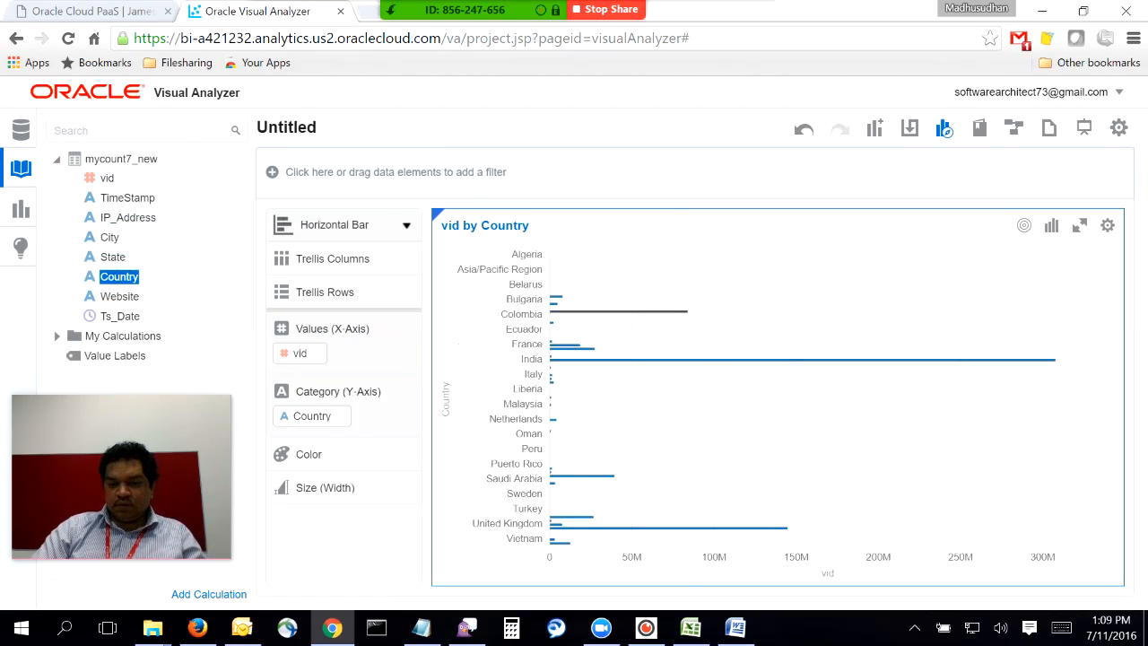
left_click(773, 527)
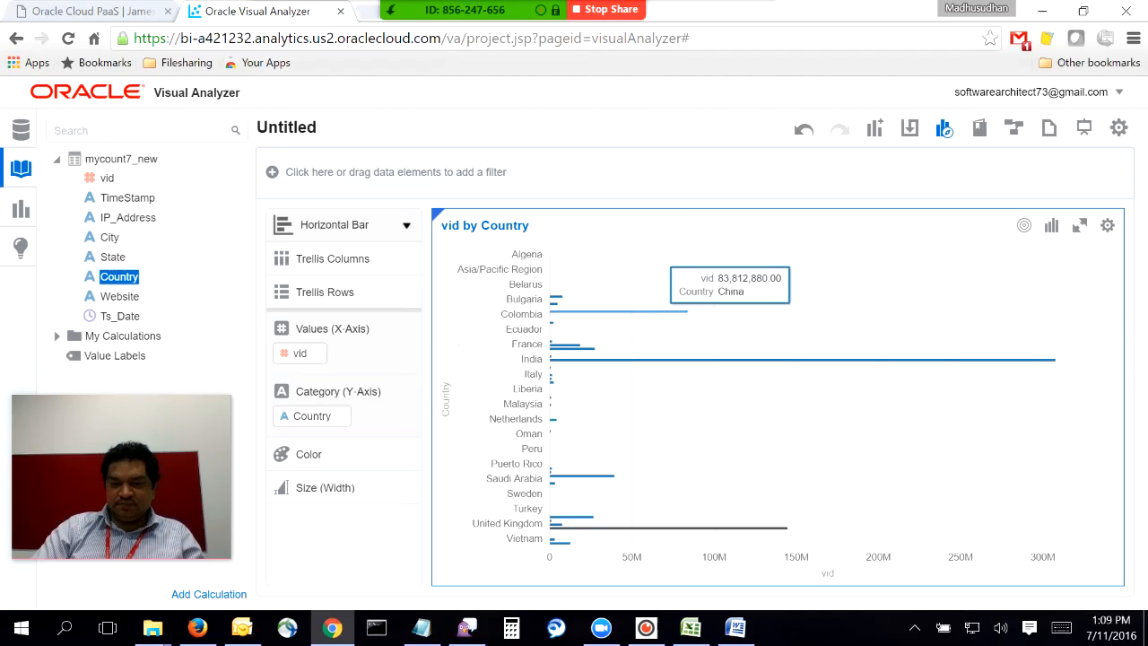
left_click(681, 311)
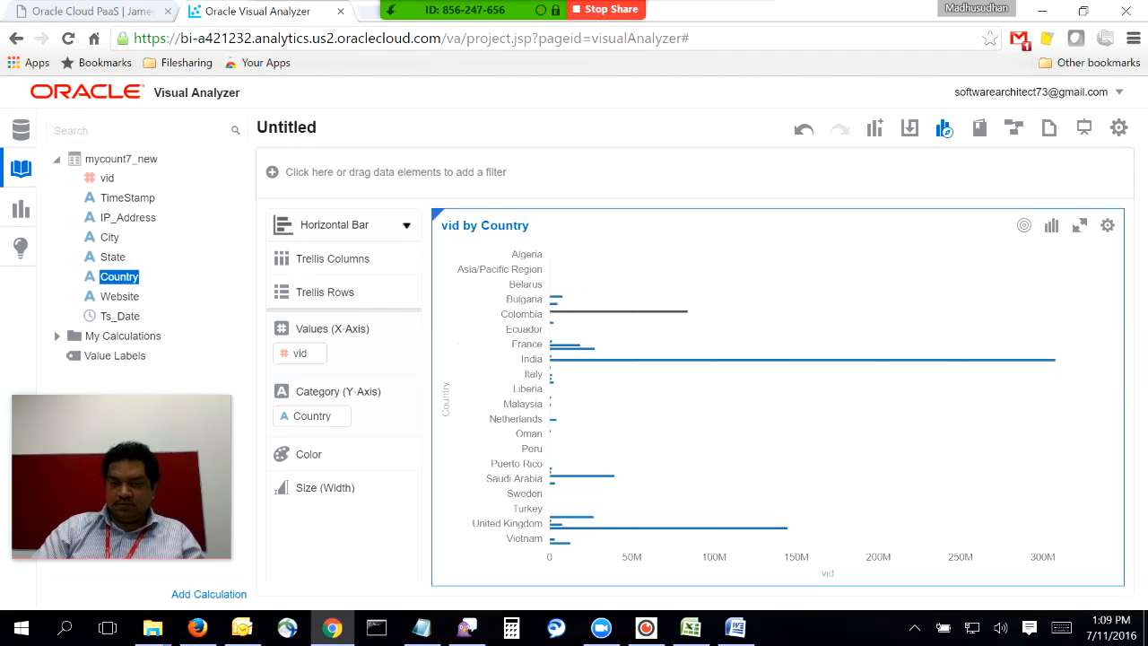
Keep only the India bar in the country chart
mouse_move(857, 360)
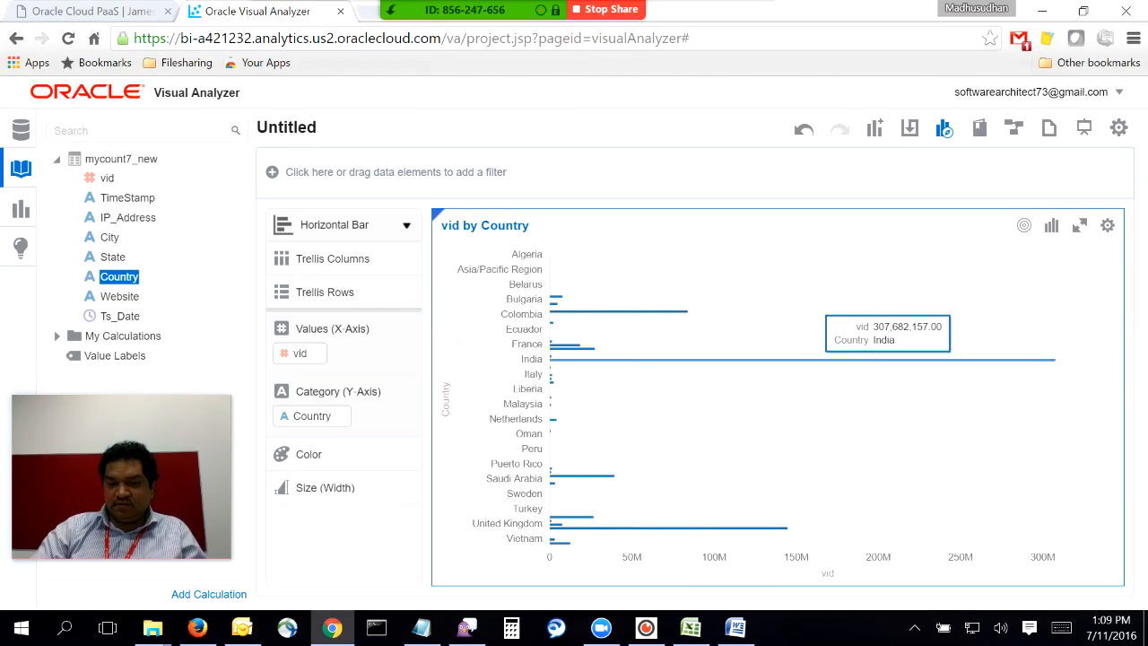
right_click(817, 358)
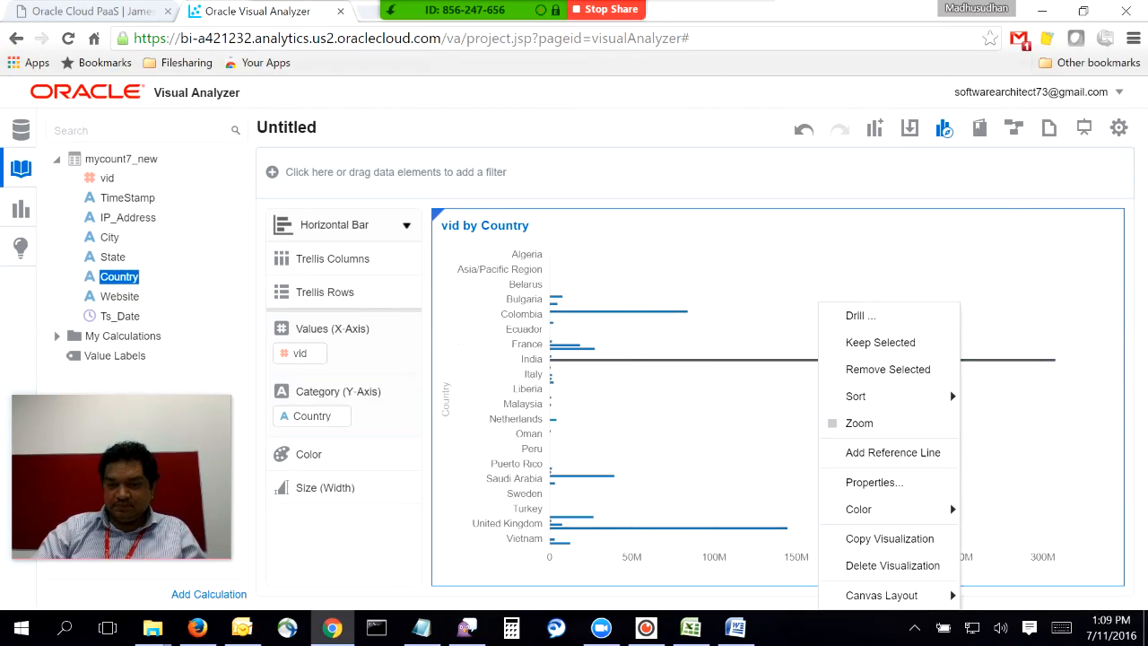
left_click(880, 342)
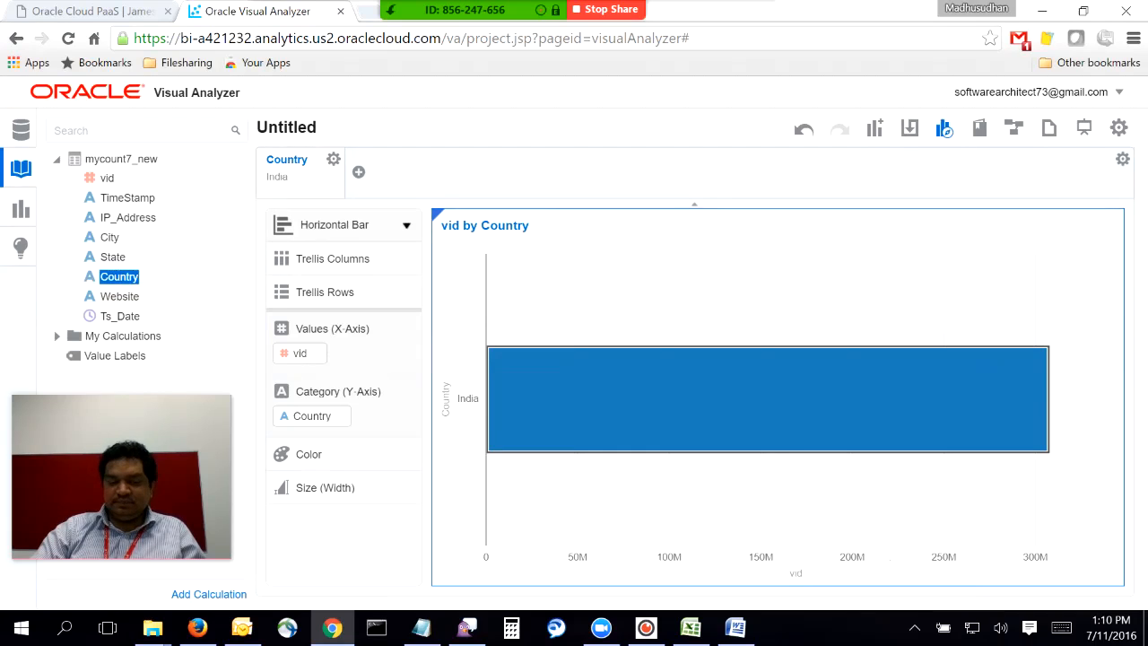
Break India's vid down by State as the bar color, inspect the Karnataka bar, and try to drill
left_click(113, 258, "ctrl")
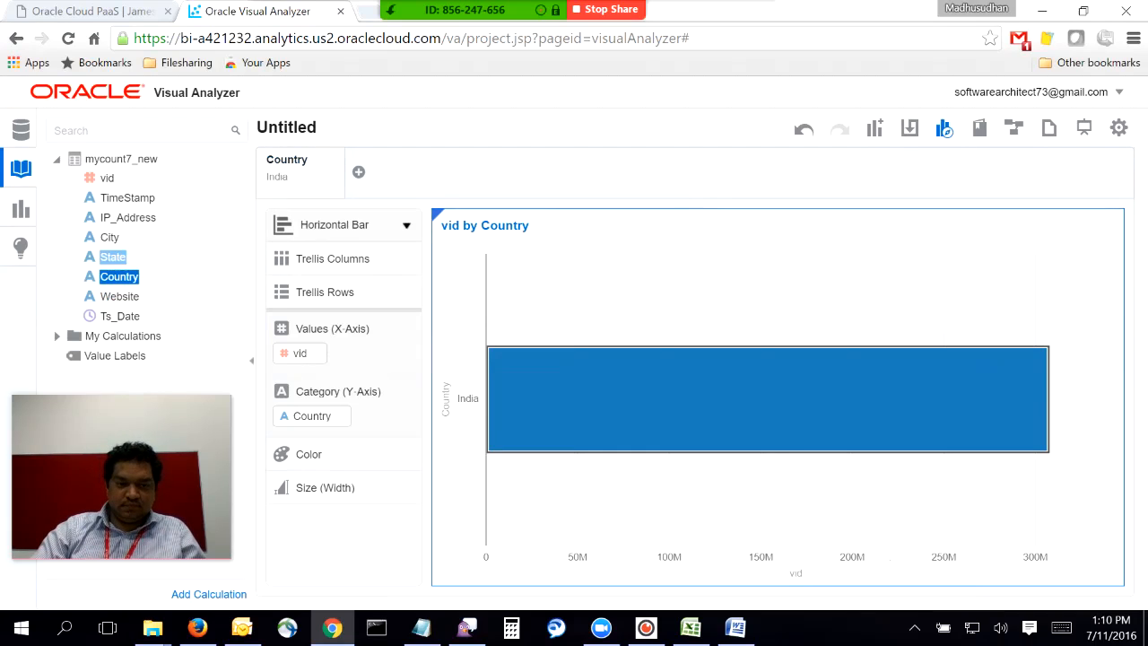
left_click_drag(113, 260, 741, 371)
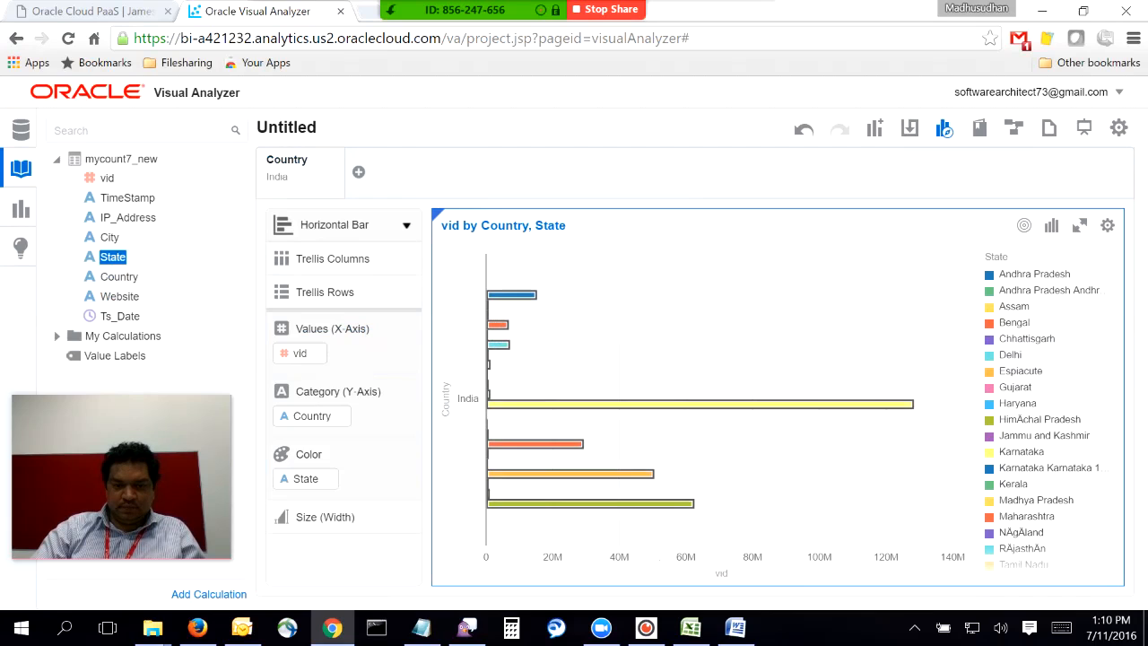
mouse_move(689, 404)
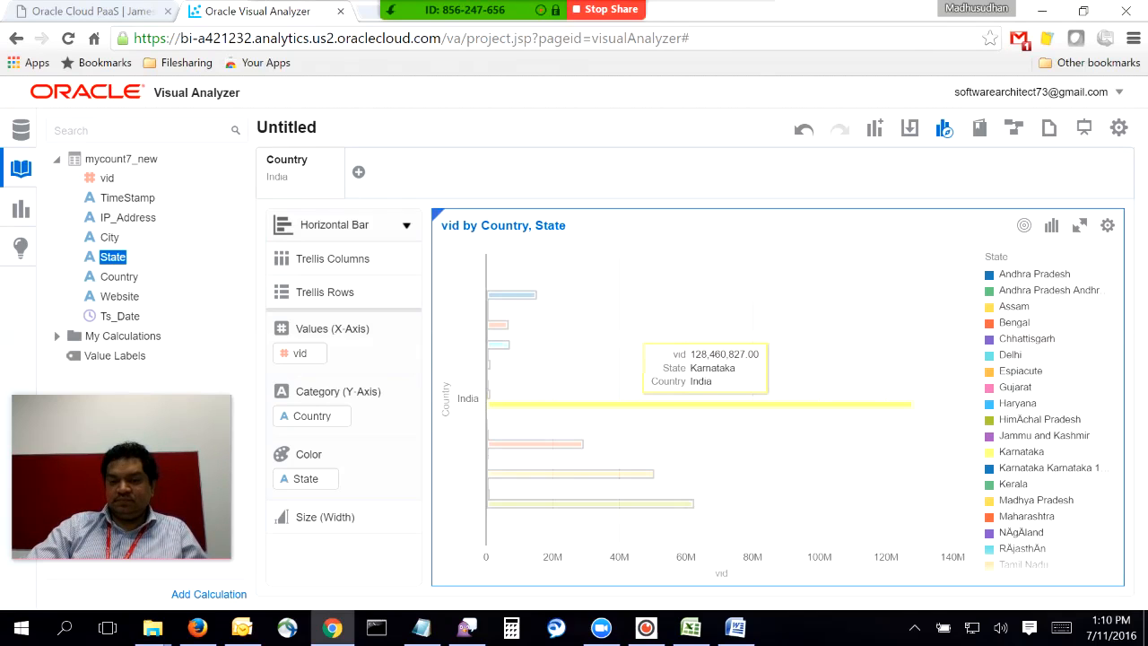
right_click(635, 304)
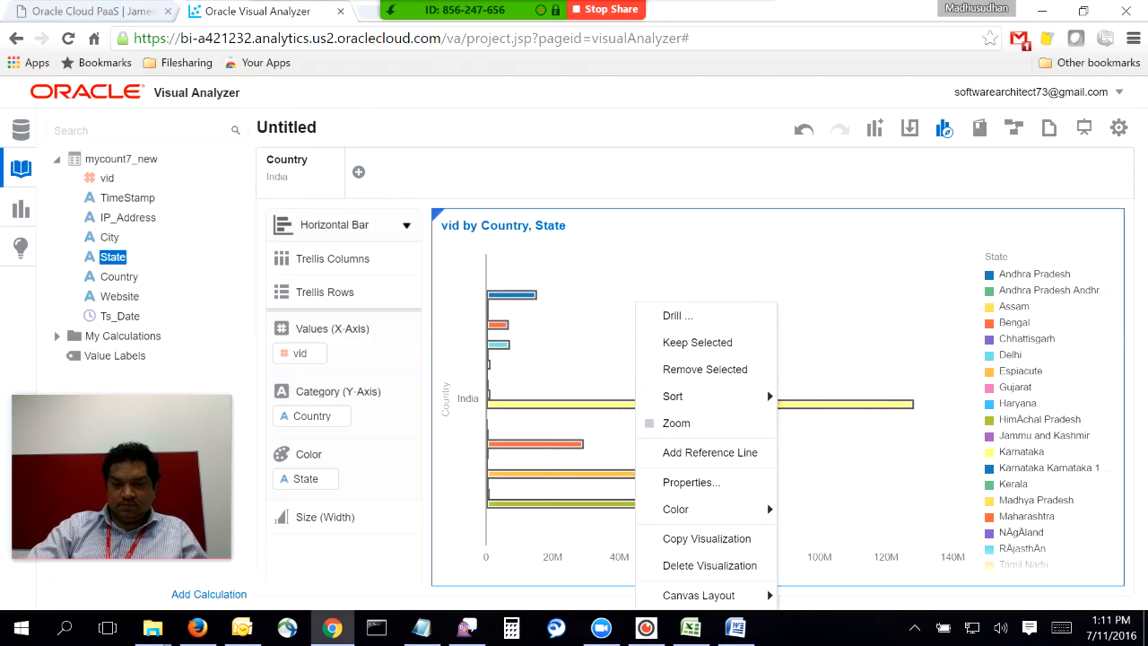
left_click(677, 316)
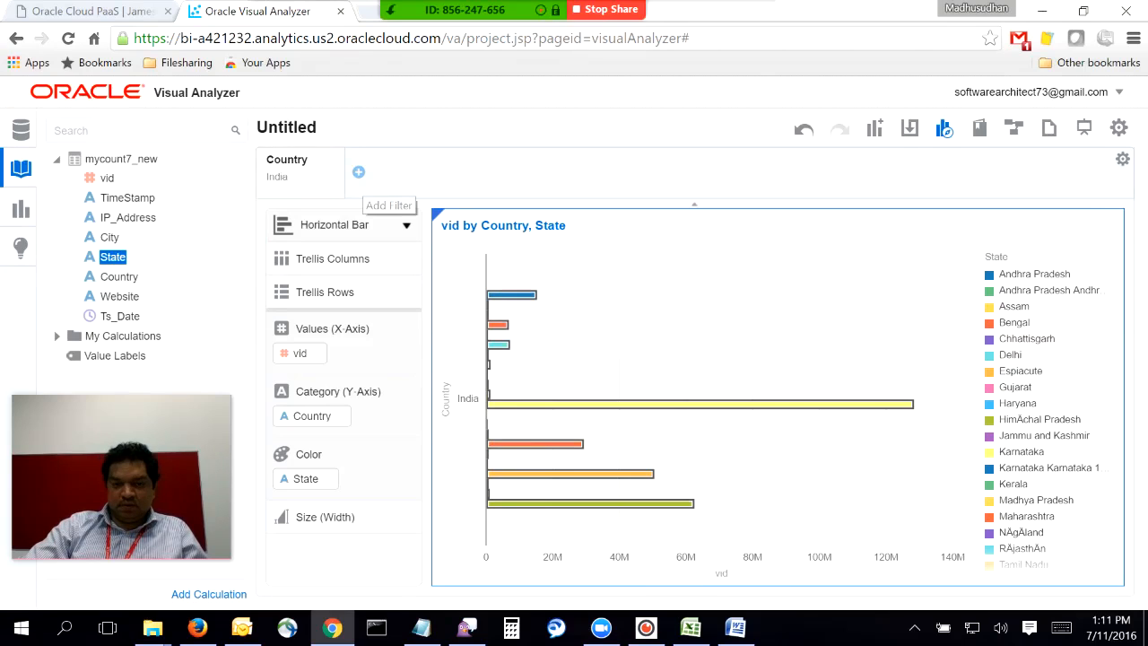
Add a filter on the State column of mycount7_new
left_click(358, 172)
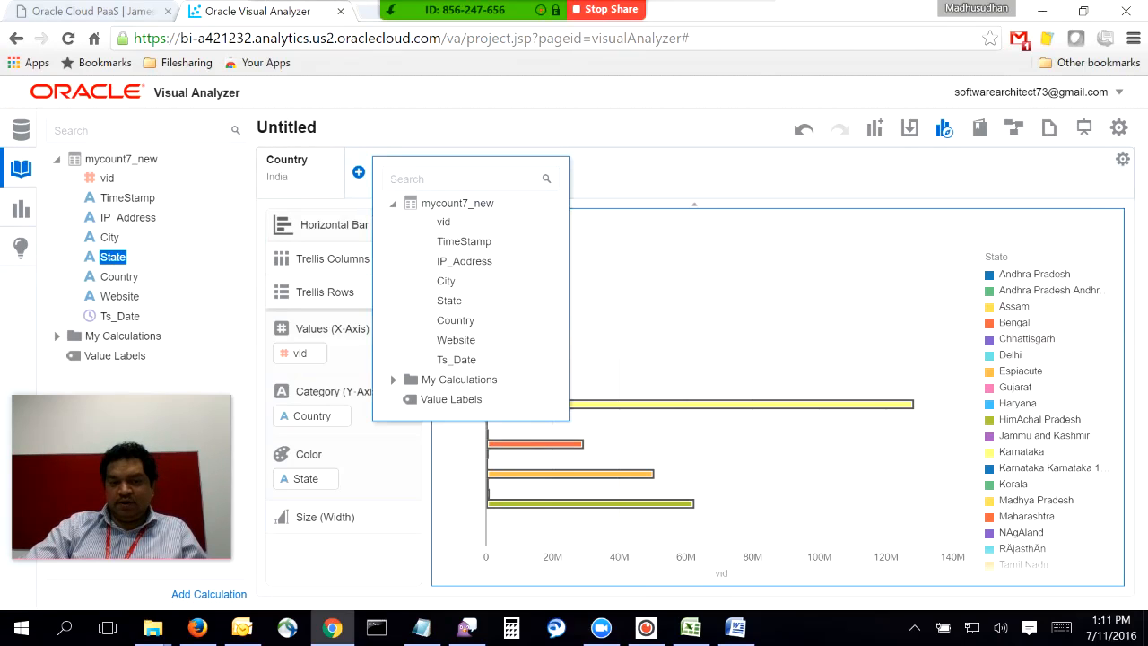
key("Down")
key("Down")
key("Down")
key("Down")
key("Down")
key("Down")
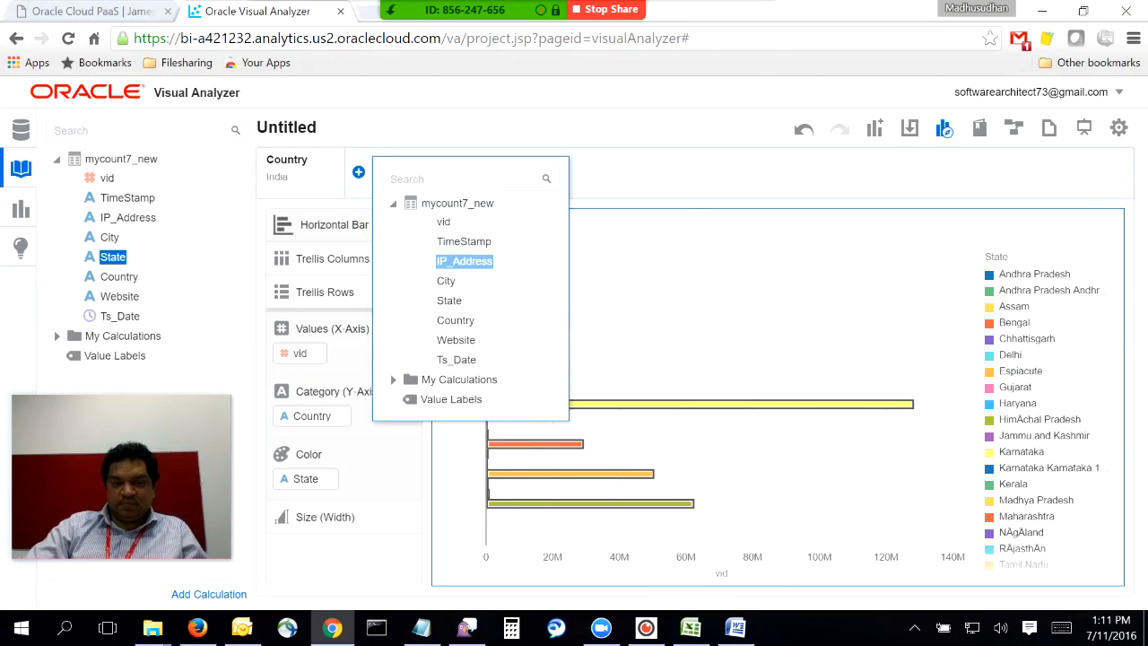
key("Return")
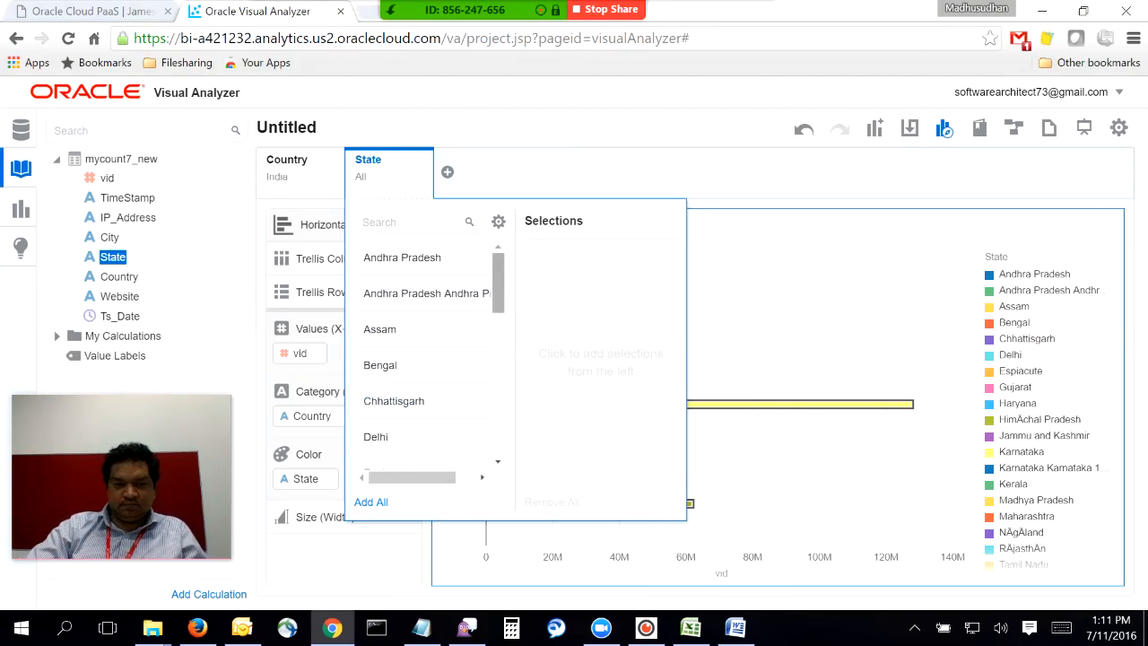
Limit the State filter to Maharashtra and inspect its bar in the chart
scroll(426, 358, "down", 4)
scroll(426, 359, "down", 4)
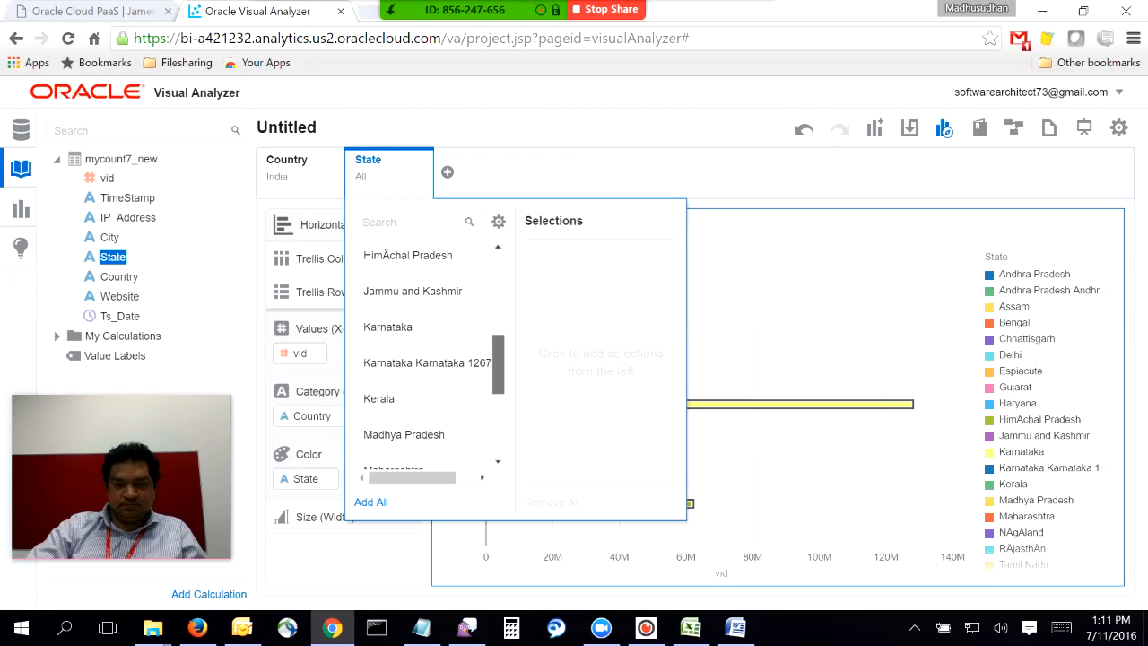
scroll(426, 359, "down", 3)
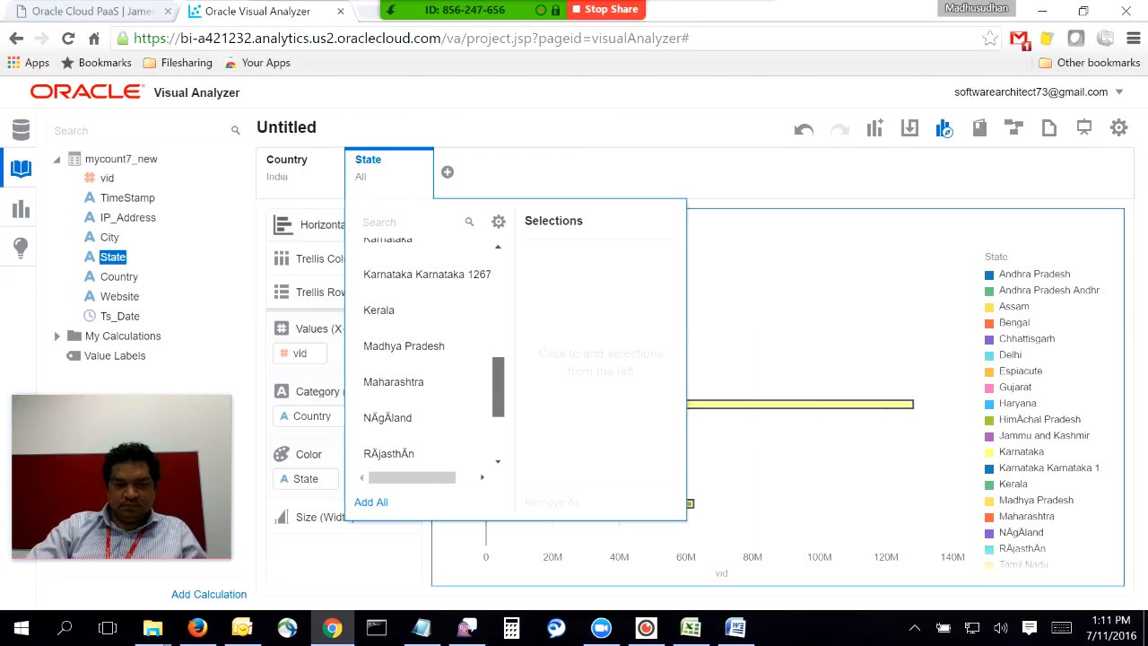
scroll(426, 358, "up", 3)
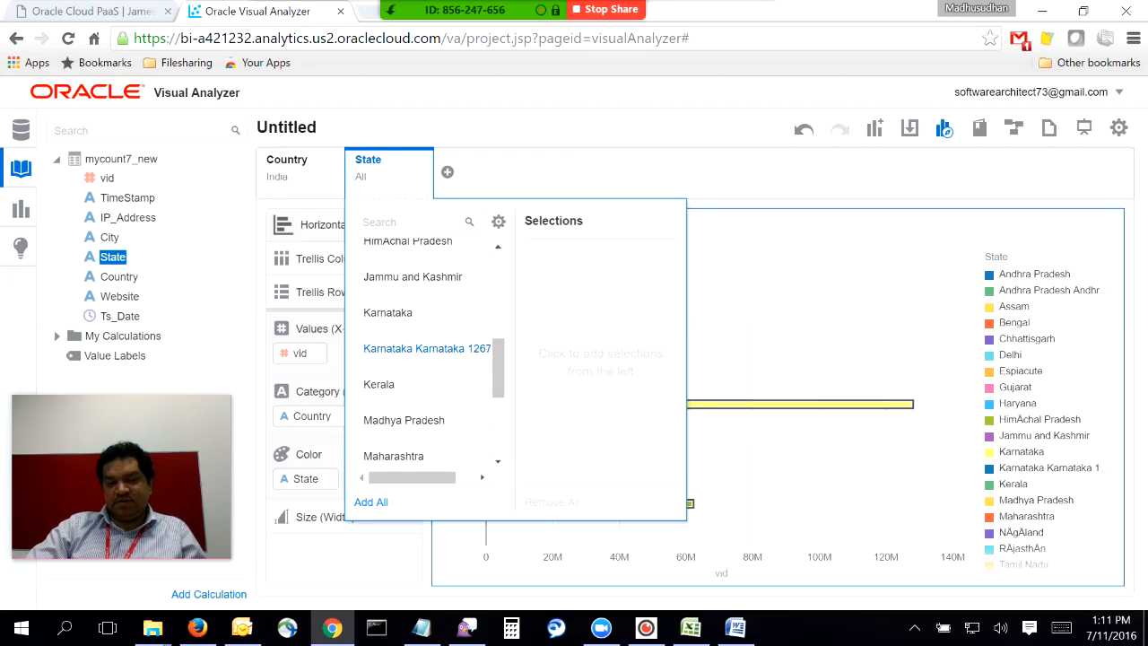
scroll(421, 348, "down", 3)
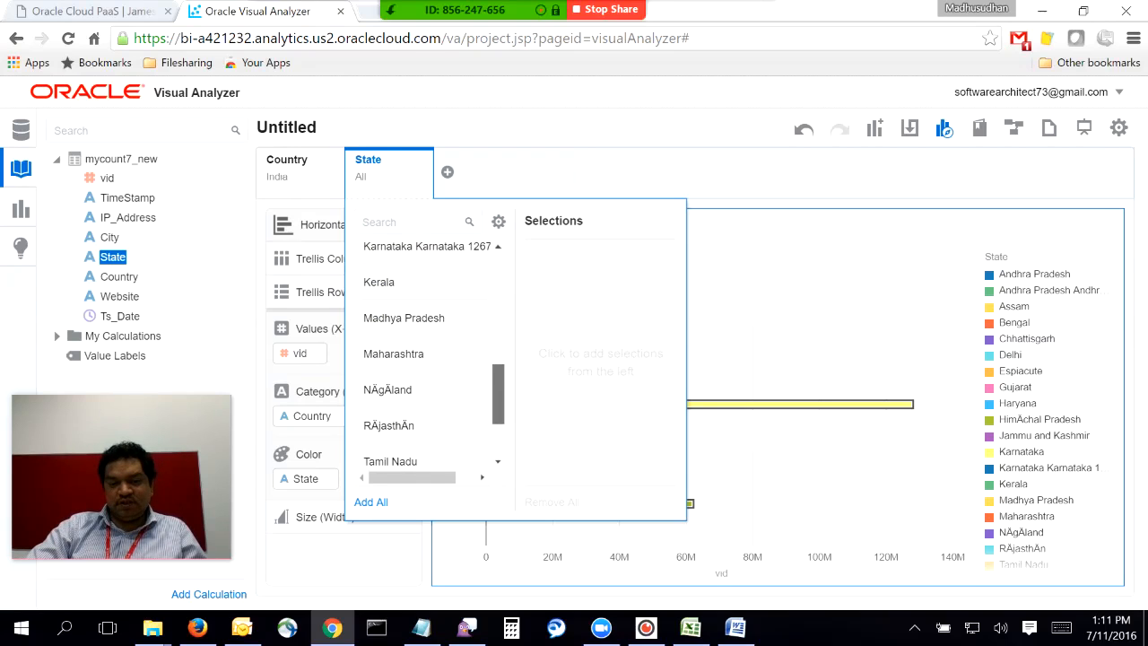
left_click(393, 346)
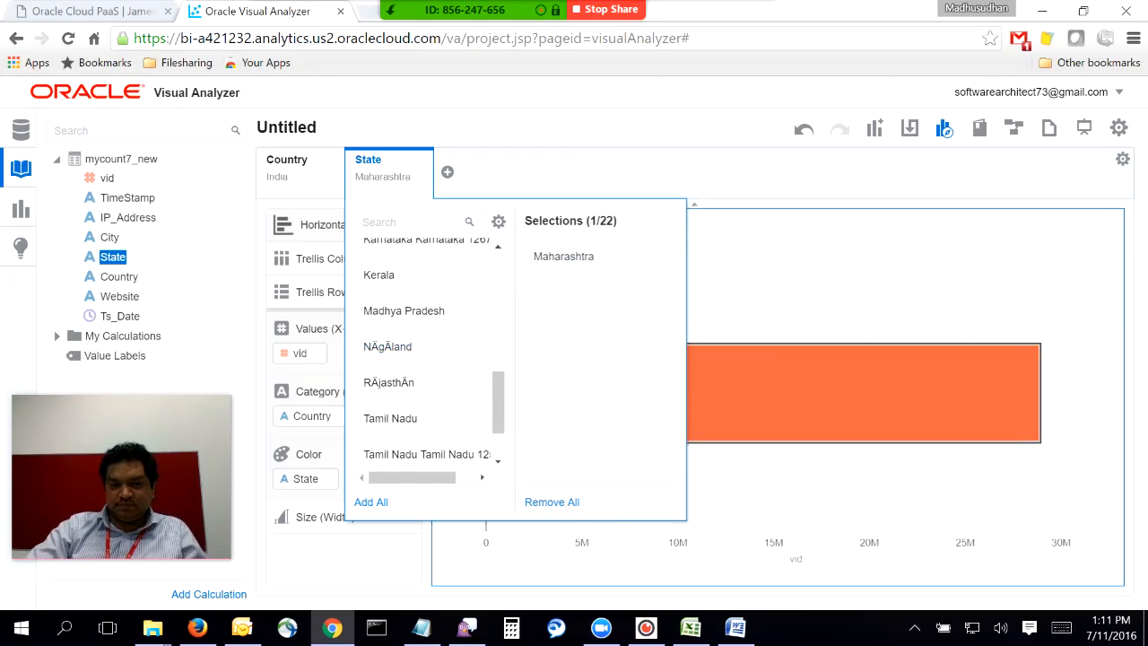
left_click(749, 173)
mouse_move(683, 357)
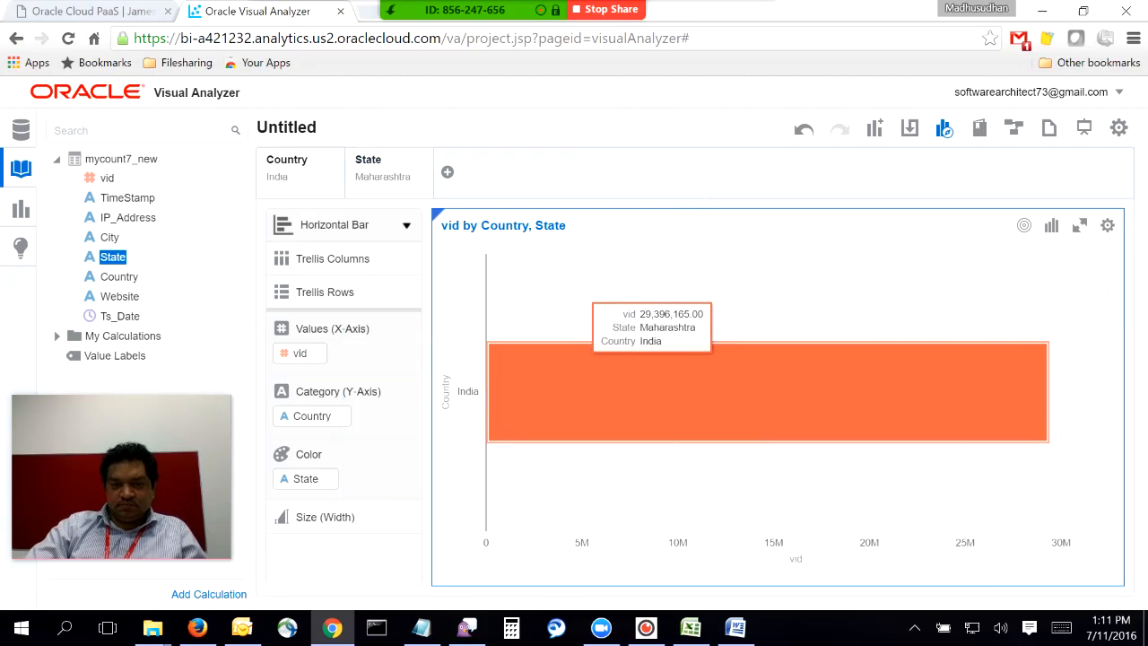
left_click(652, 380)
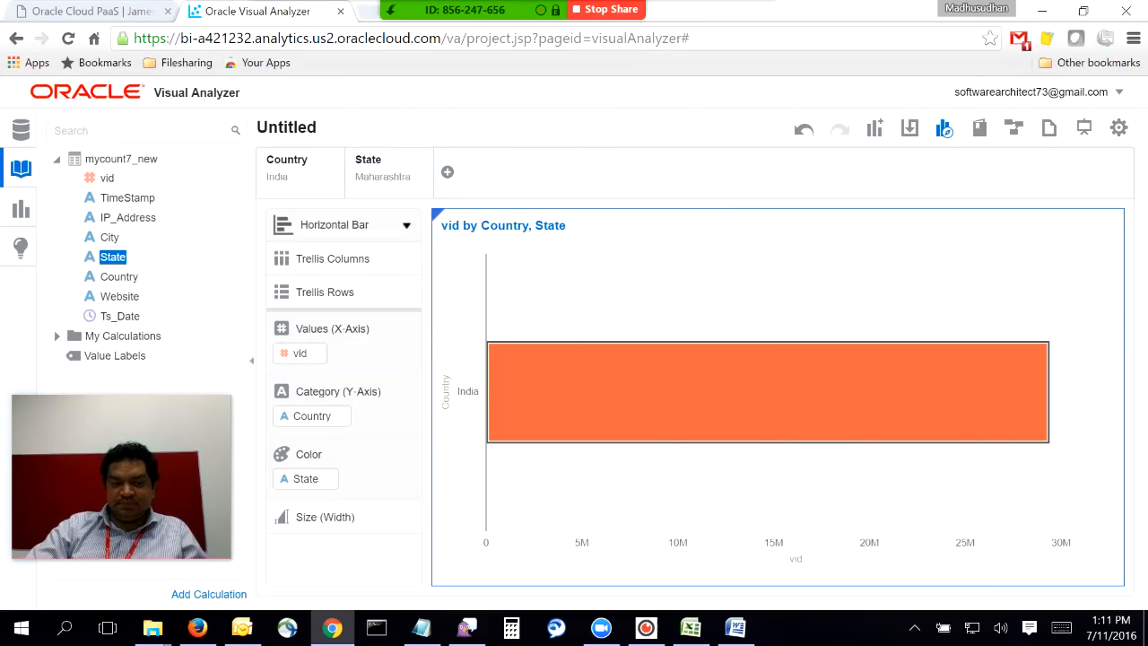
Add City to the chart's category alongside Country and inspect the bars for Mumbai and Pune
left_click_drag(109, 237, 350, 395)
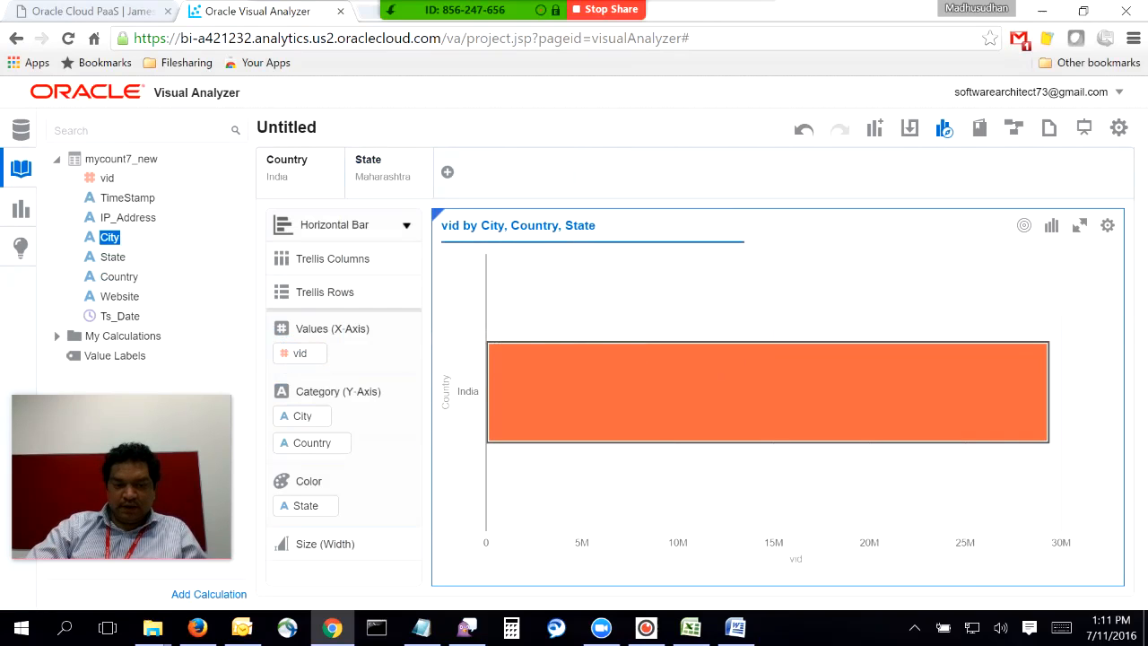
mouse_move(679, 419)
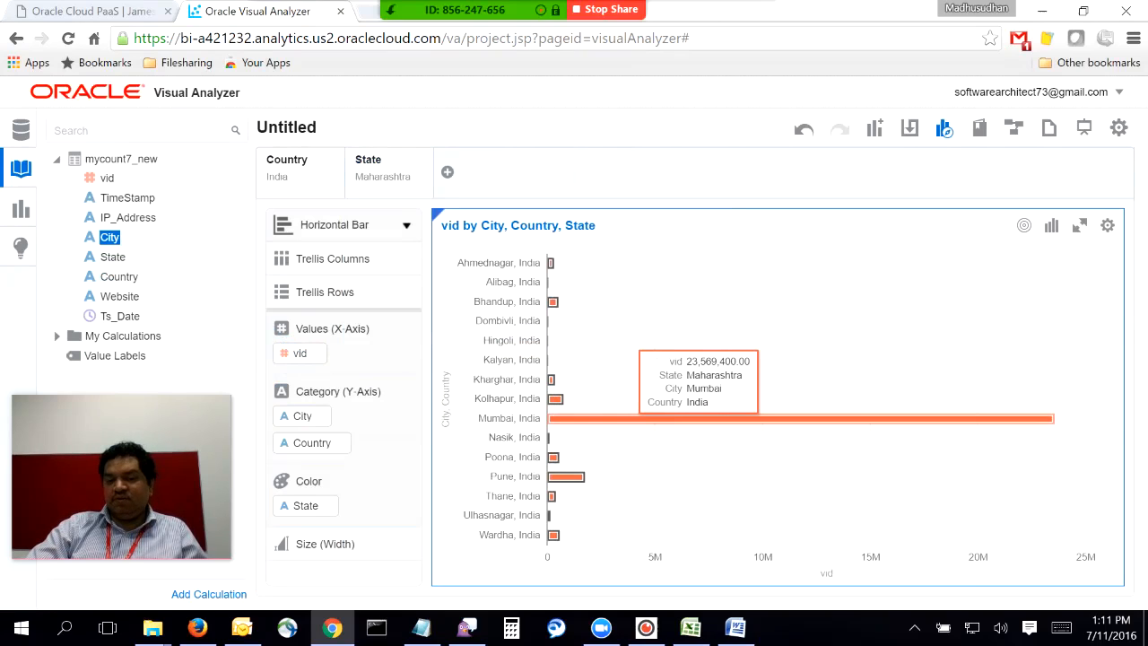
mouse_move(566, 476)
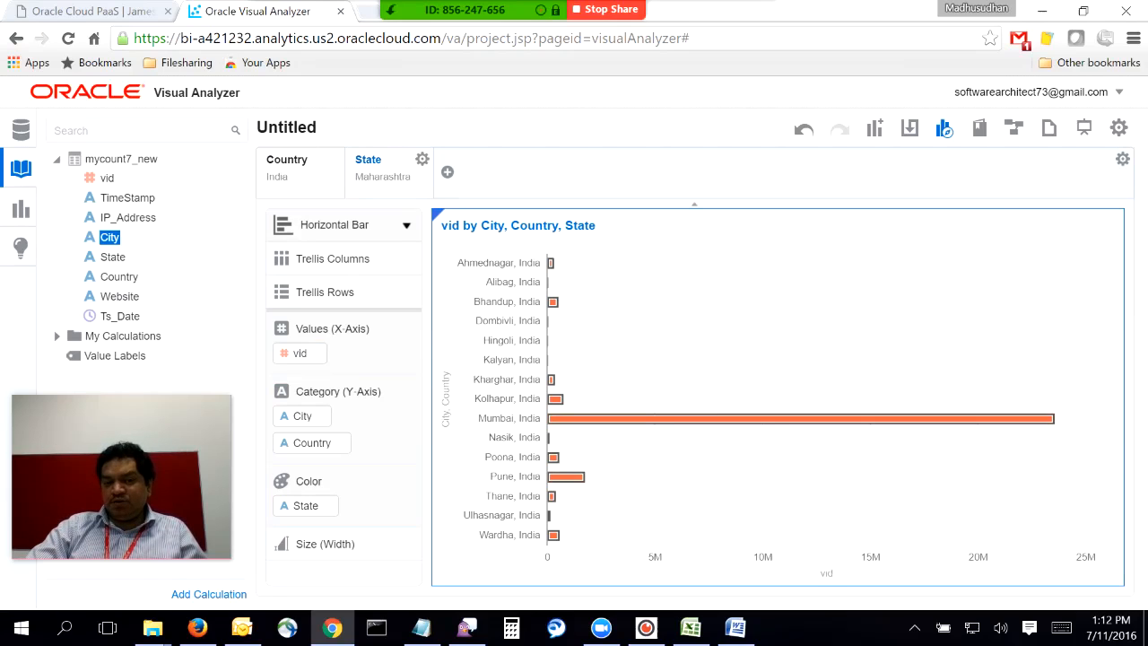
Clear the State filter's selection and limit it to Karnataka and Karnataka Karnataka 1267701
left_click(422, 159)
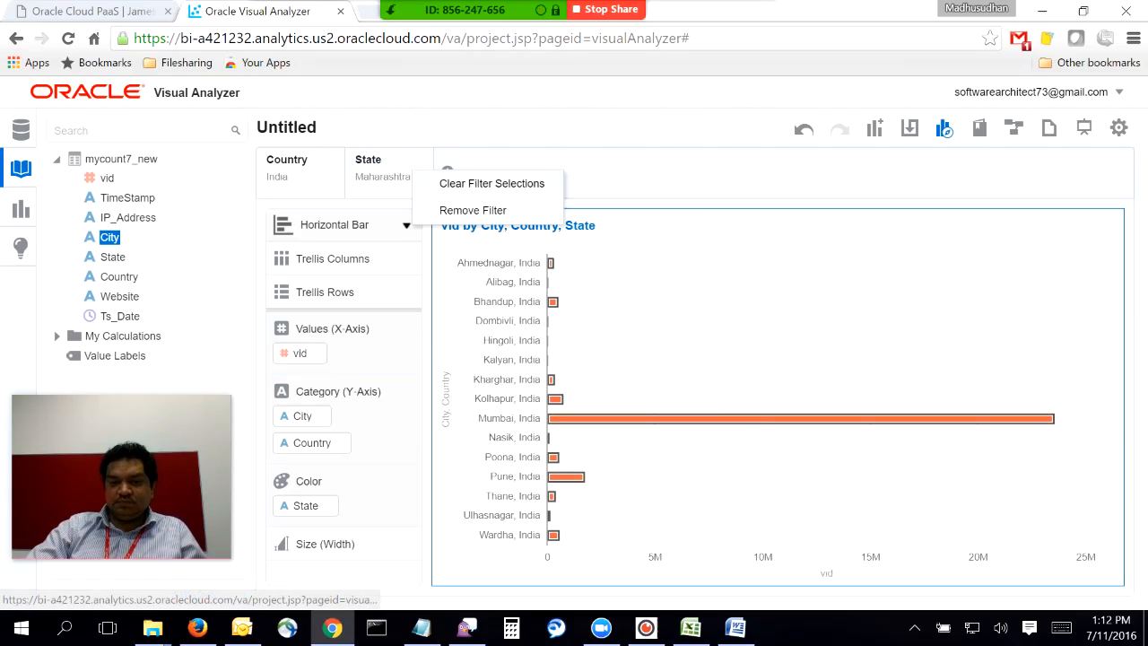
left_click(491, 182)
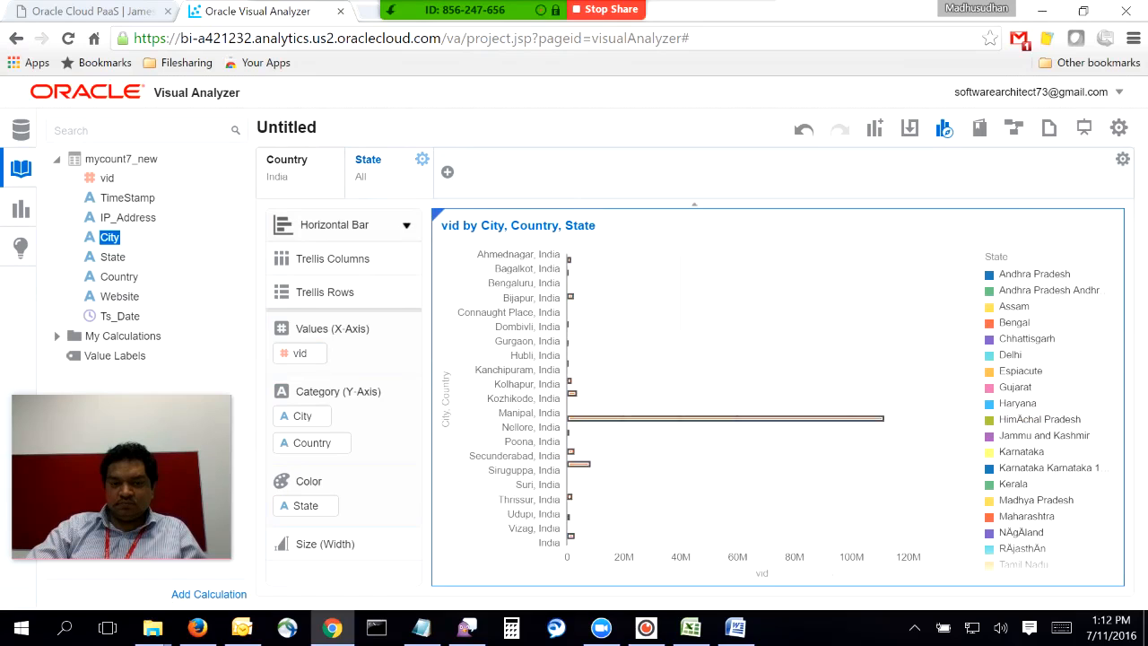
left_click(423, 159)
left_click(368, 162)
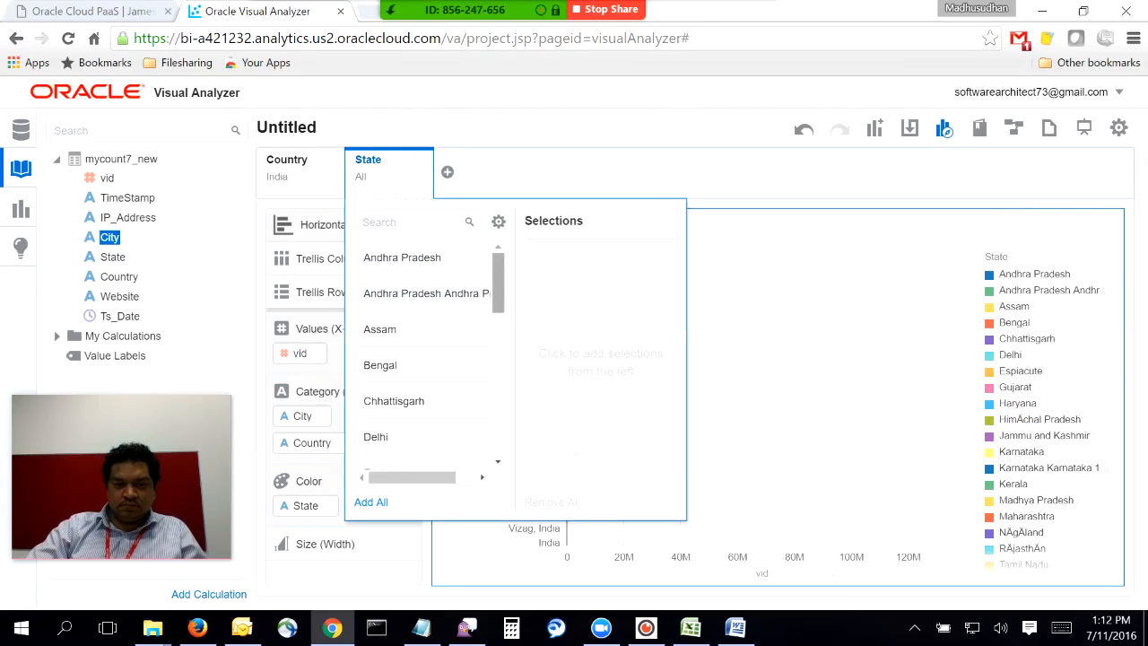
scroll(430, 359, "down", 5)
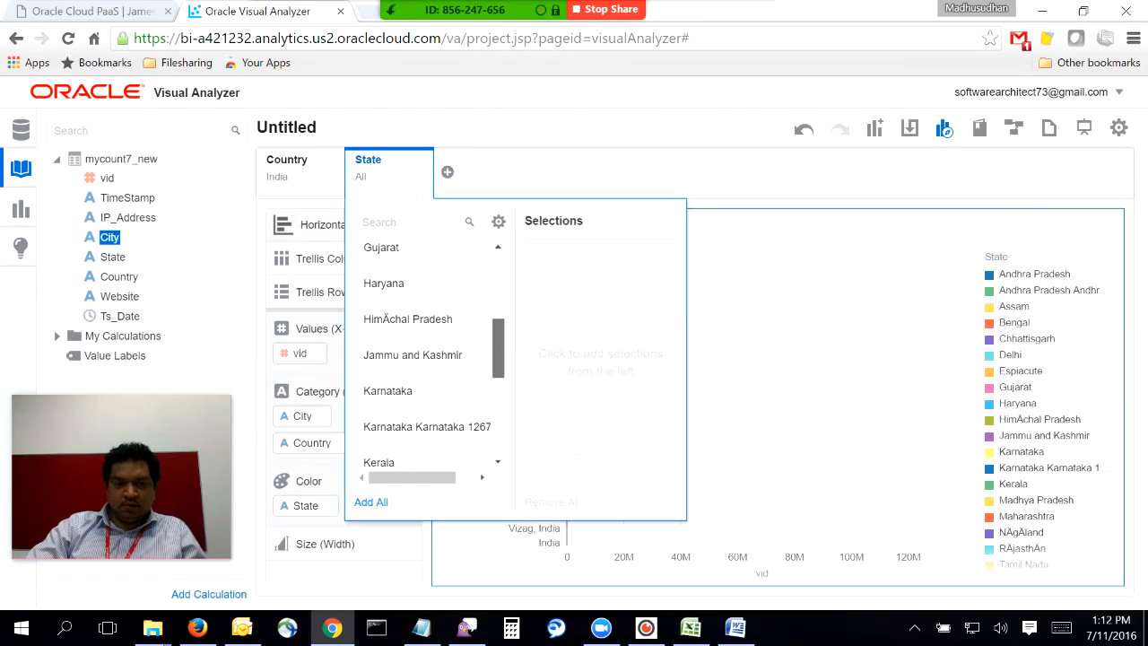
scroll(431, 350, "down", 1)
left_click(395, 329)
left_click(395, 329)
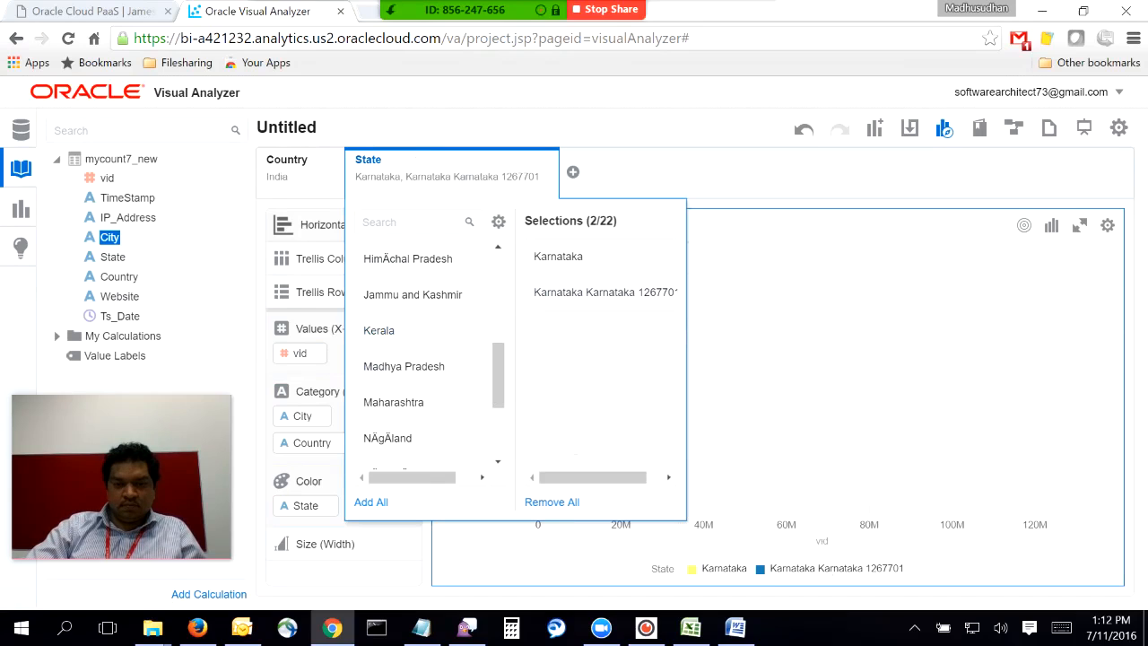
left_click(717, 173)
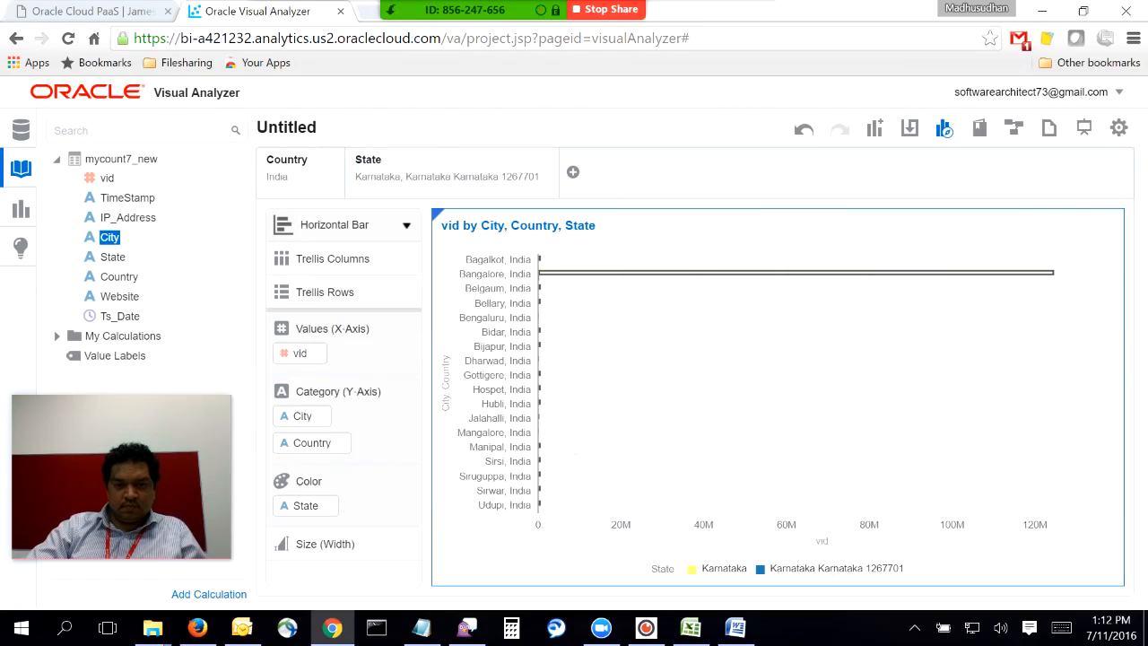
Drop Karnataka Karnataka 1267701 from the State filter and inspect the Bangalore bar
left_click(431, 169)
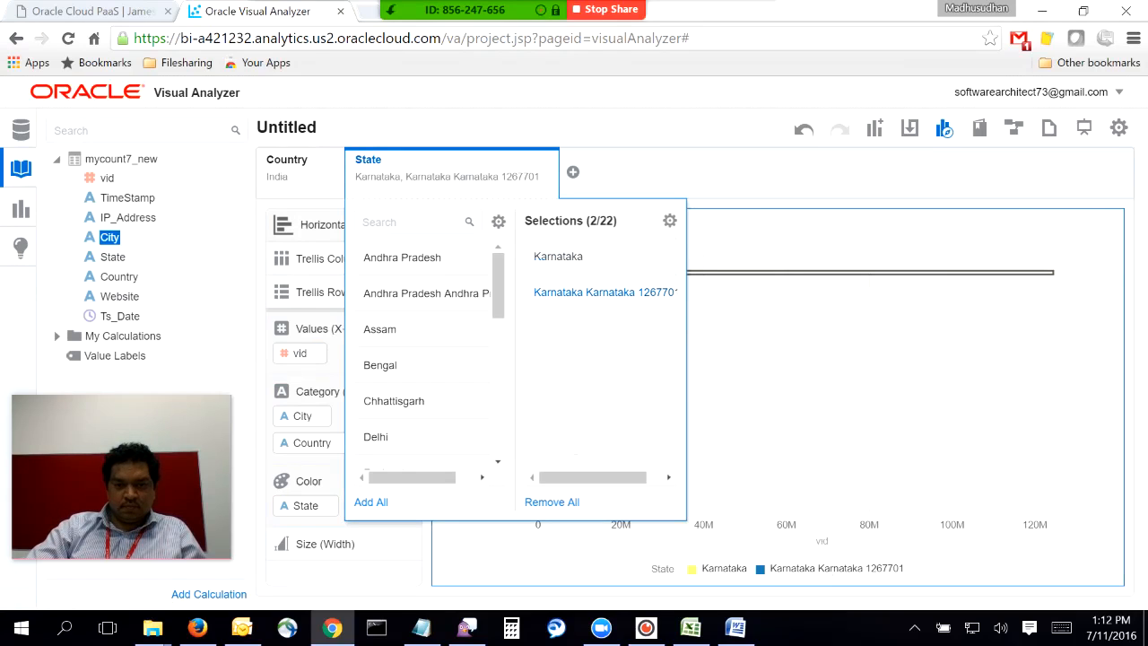
left_click(603, 292)
left_click(673, 174)
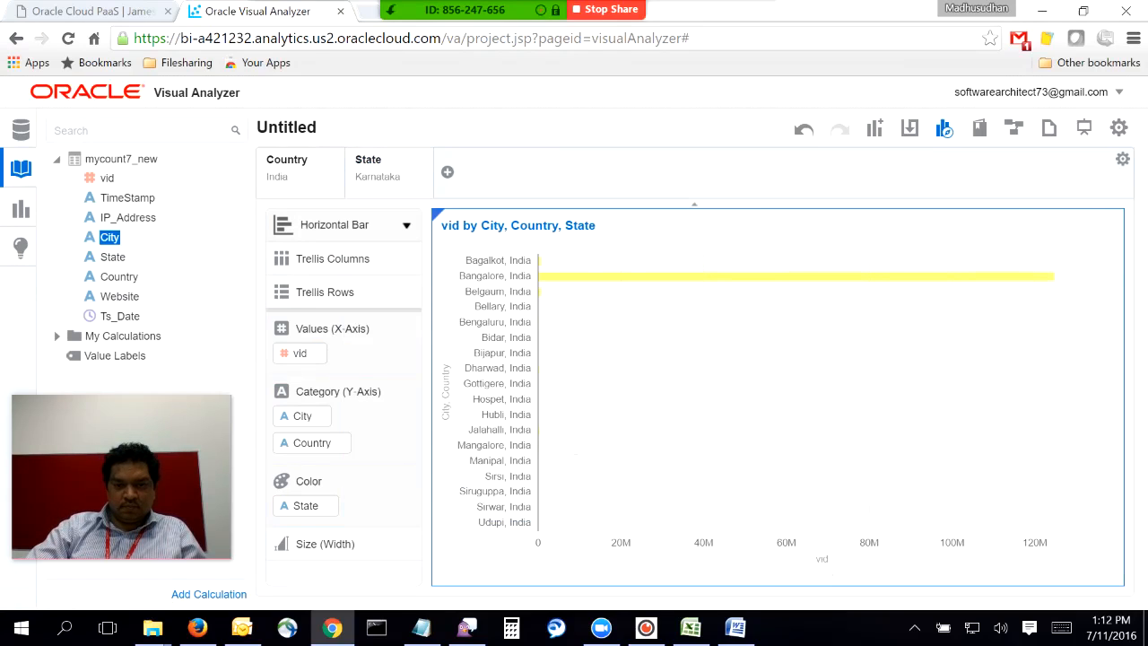
mouse_move(662, 276)
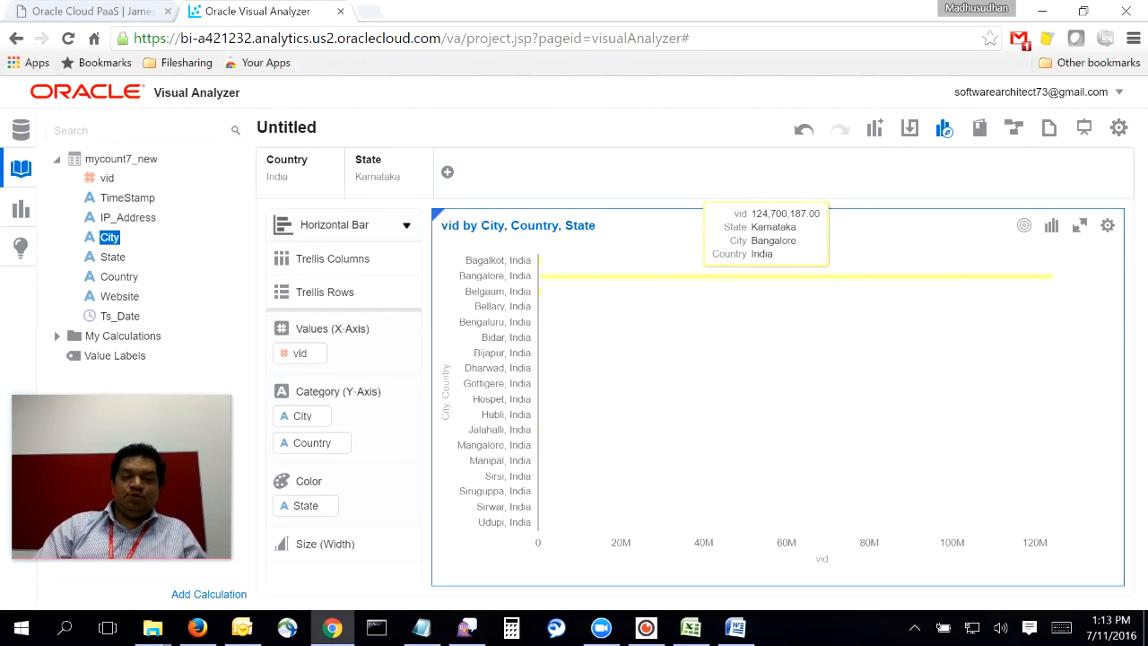
left_click(658, 276)
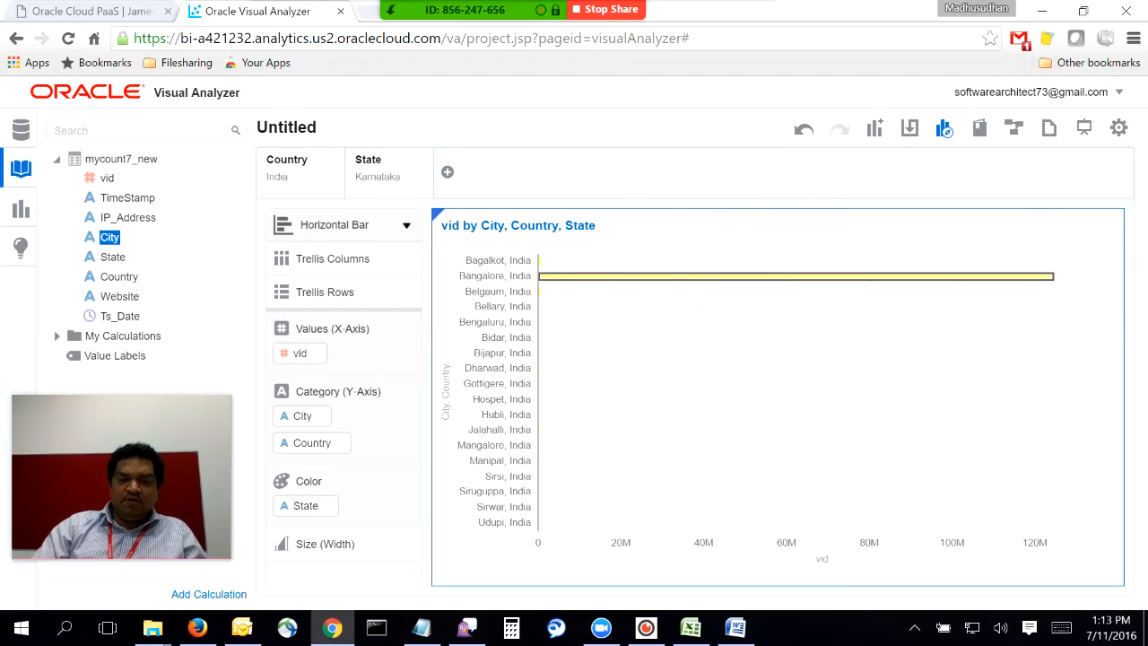
Change the horizontal bar chart to a Map visualization and remove the State filter
left_click(406, 225)
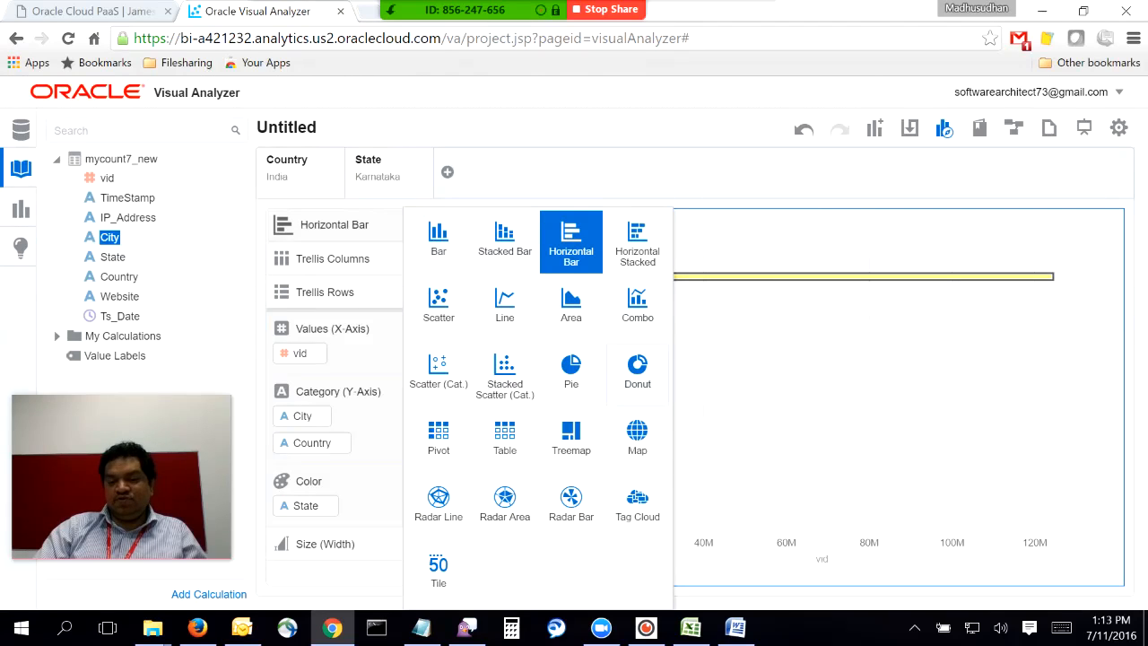
left_click(637, 437)
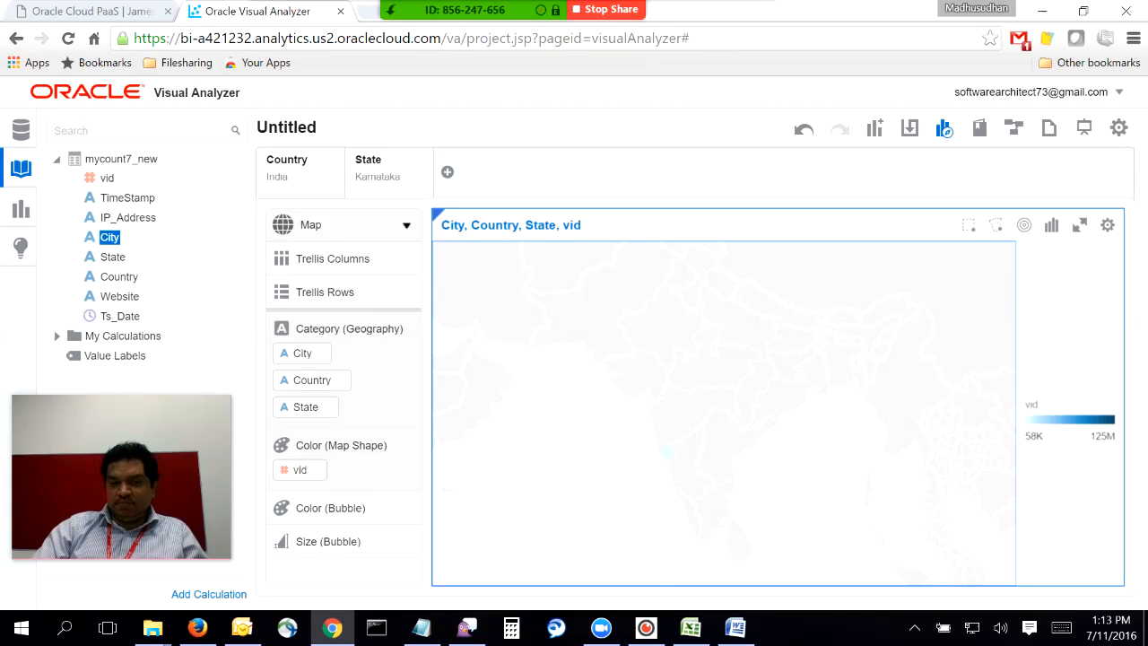
left_click(422, 159)
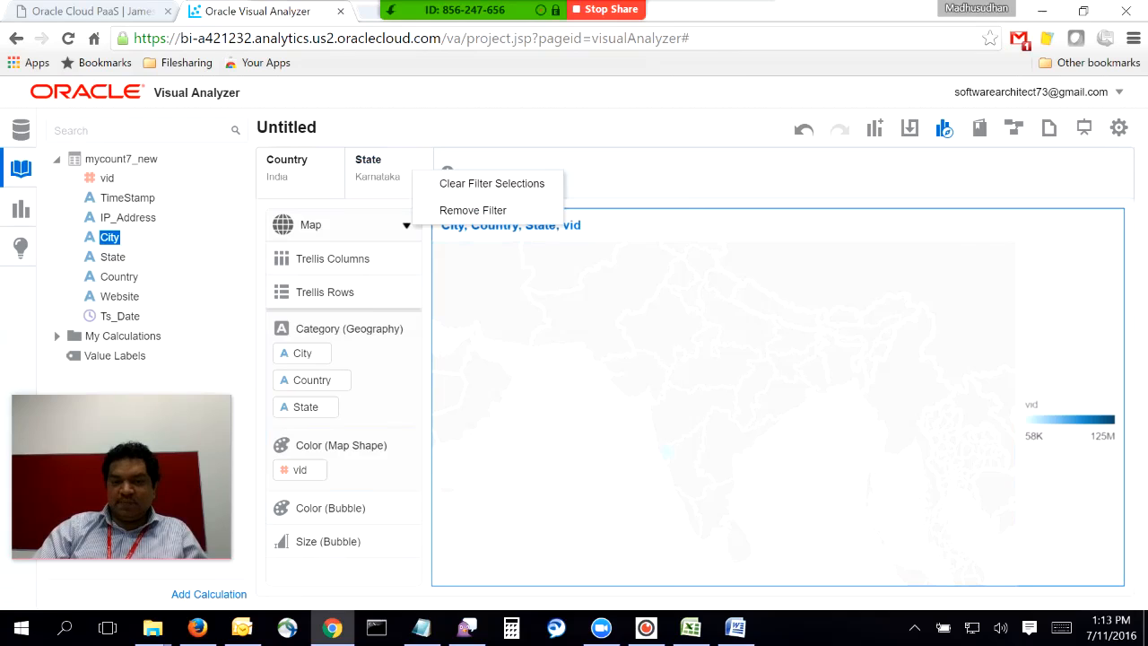
left_click(473, 209)
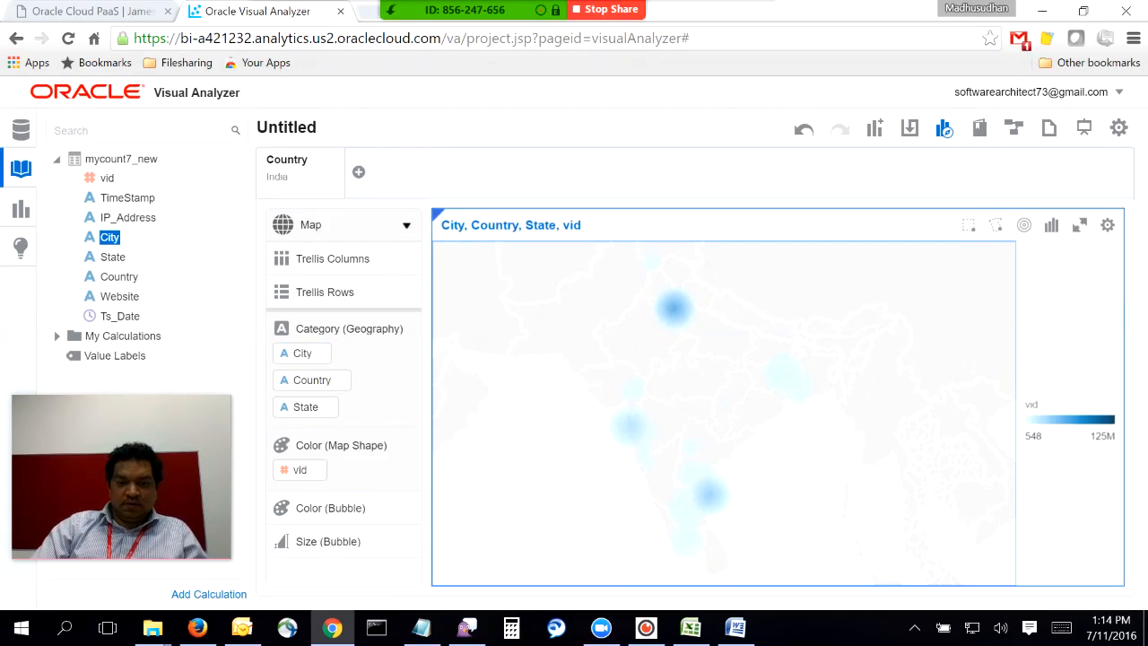
Move vid from the map shape color to the bubble size and examine the bubbles over India
left_click_drag(299, 469, 342, 541)
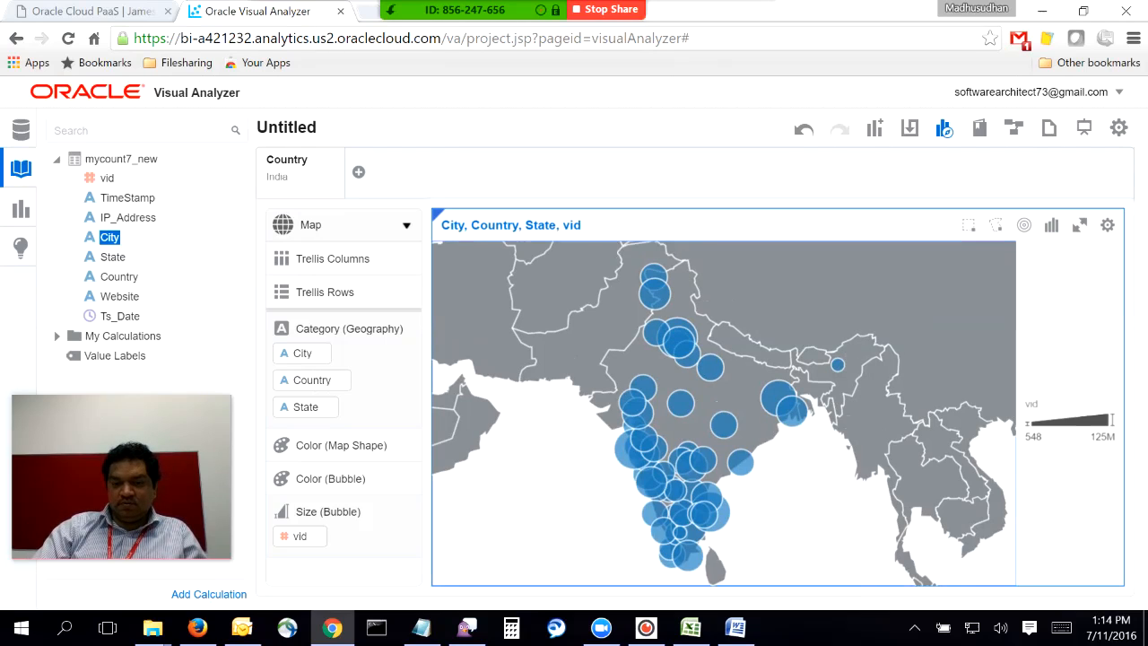
mouse_move(688, 455)
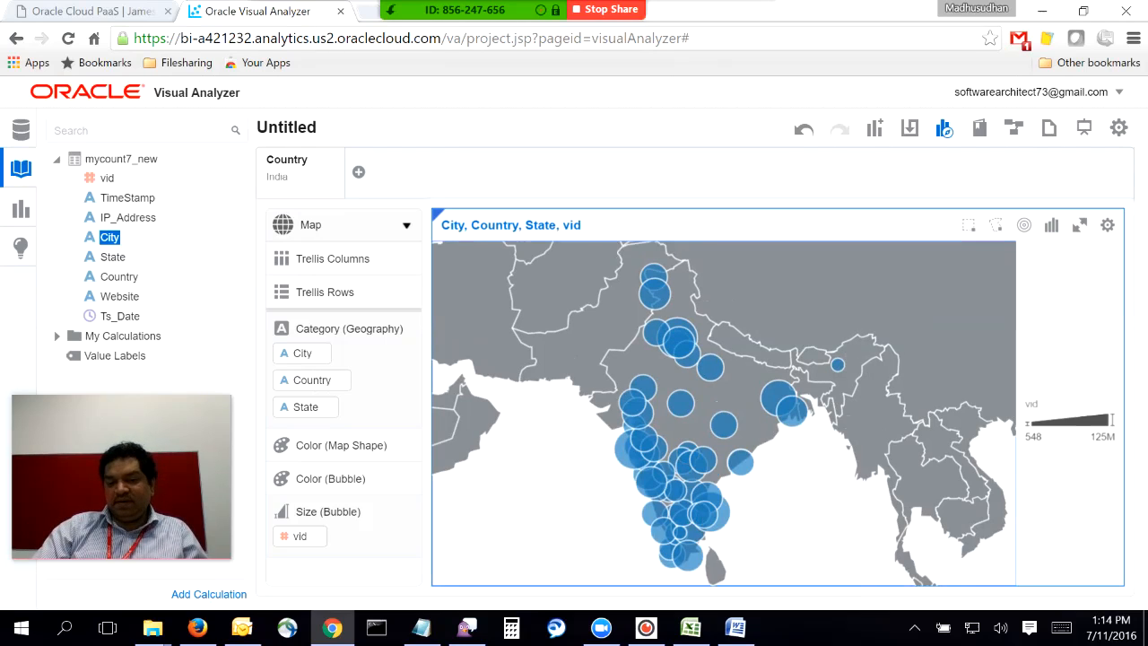
left_click_drag(624, 335, 665, 332)
left_click_drag(627, 385, 668, 386)
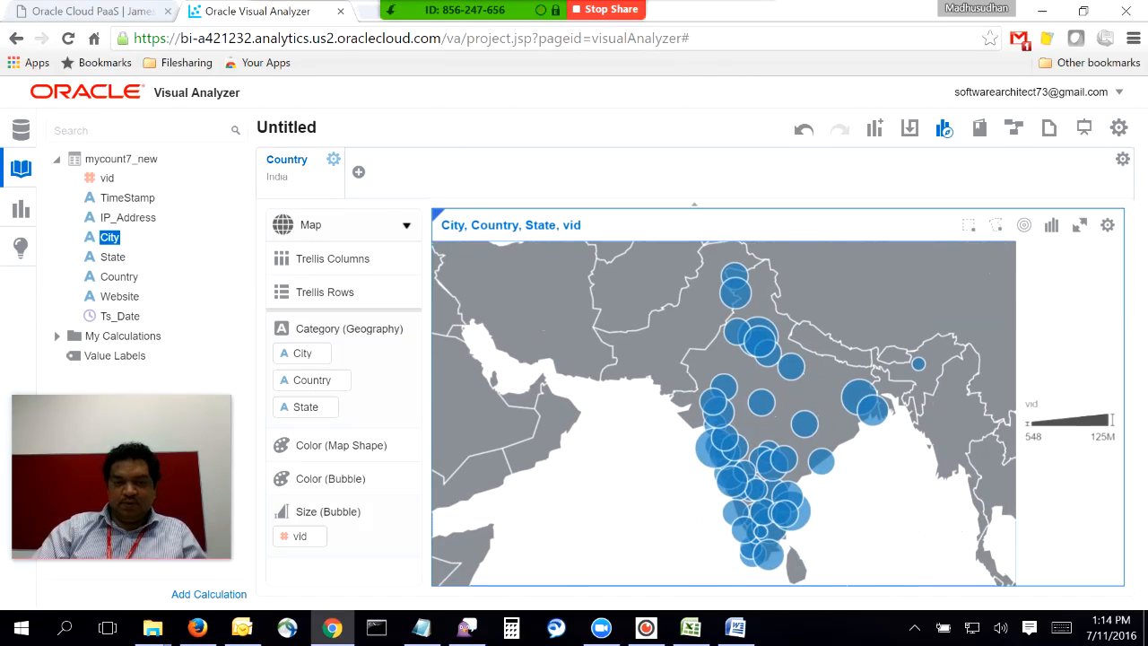
Remove the Country filter and examine the map's bubbles across the Middle East and Europe
left_click(332, 159)
left_click(377, 209)
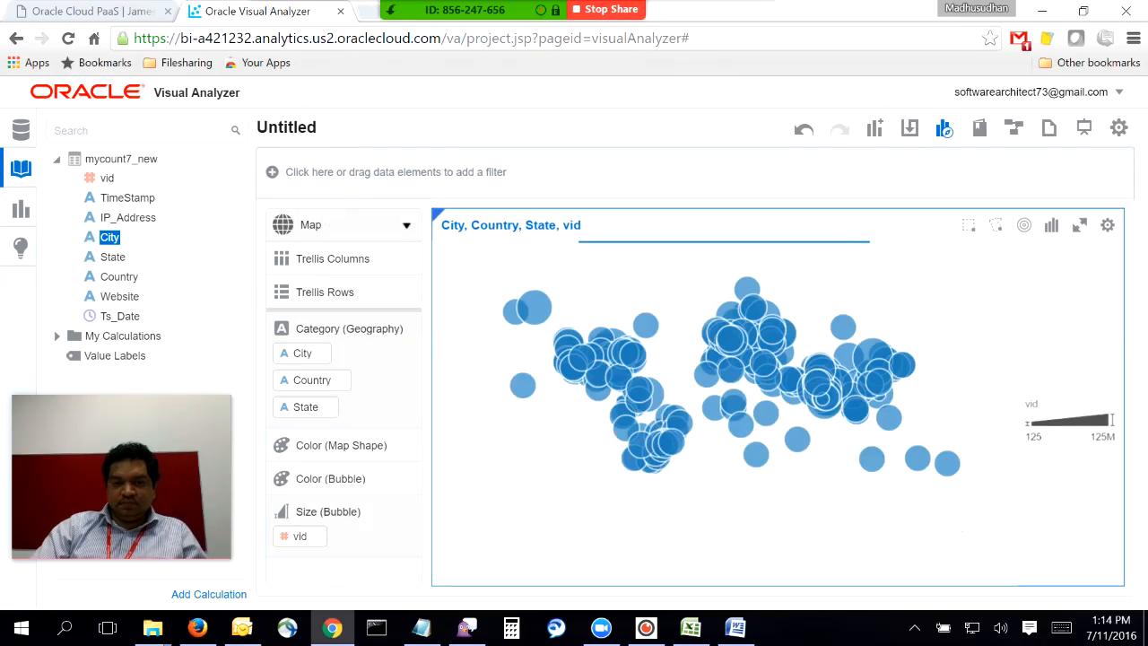
left_click_drag(645, 359, 816, 456)
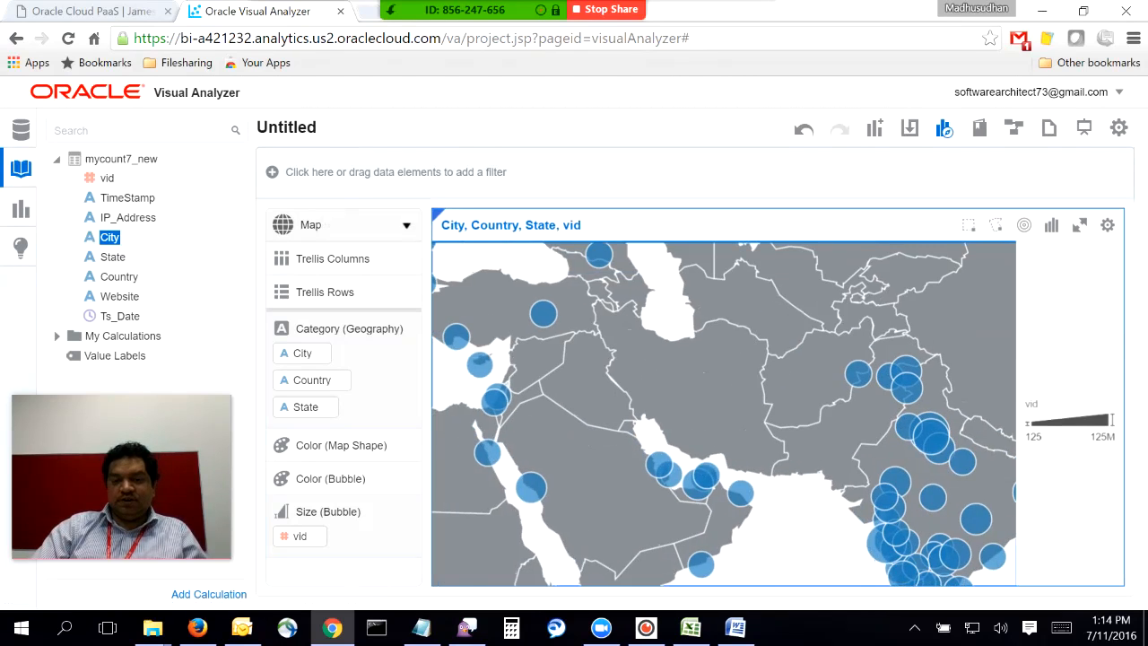
left_click_drag(717, 385, 733, 459)
left_click_drag(673, 394, 853, 469)
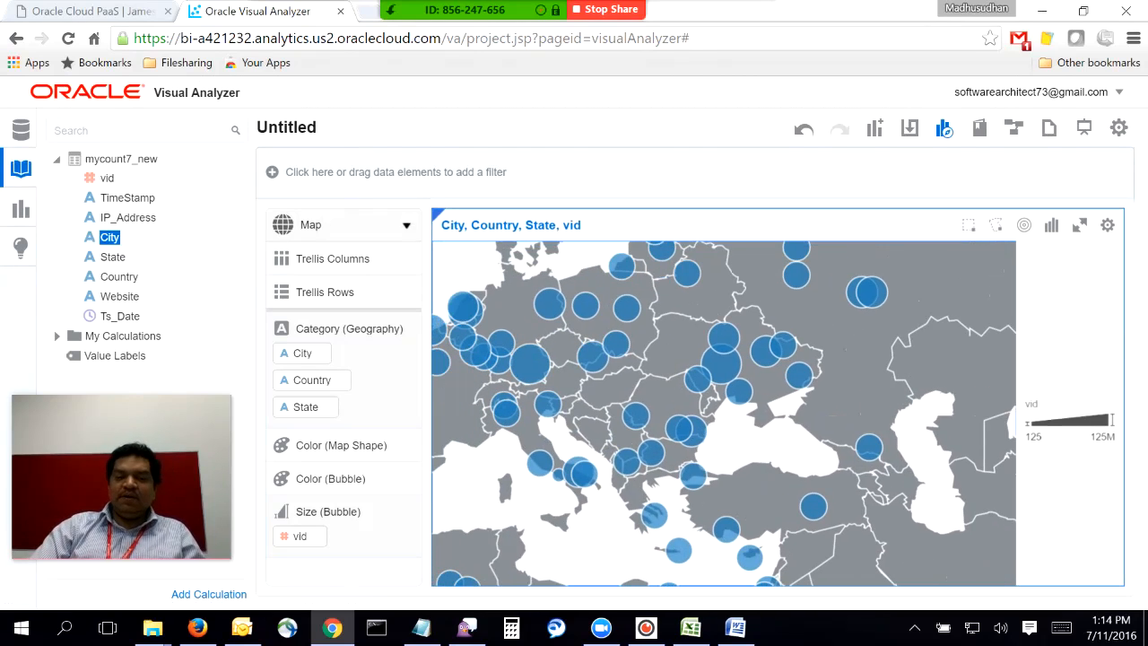